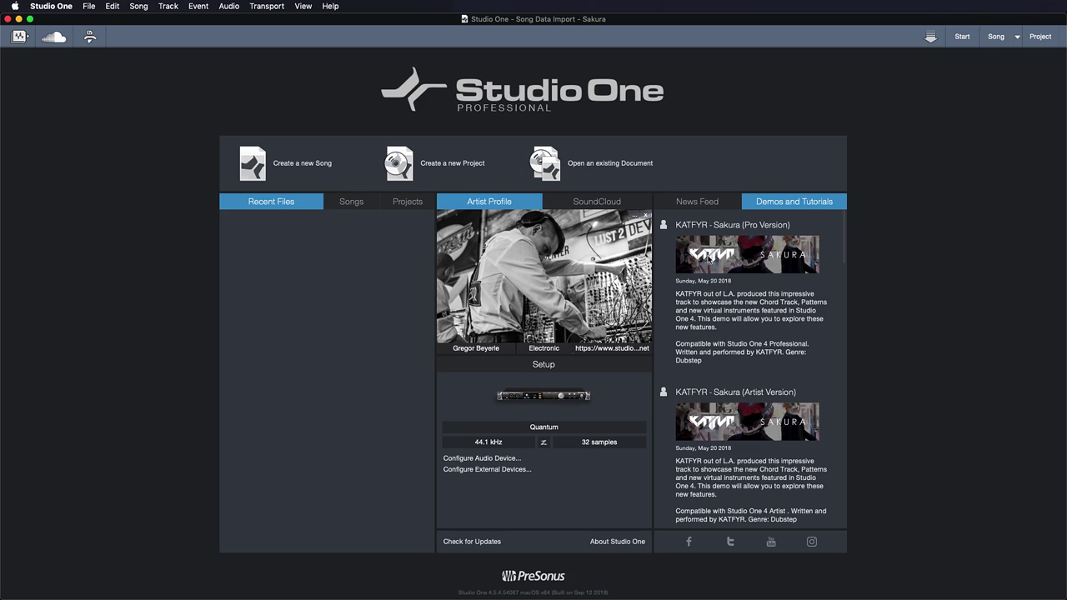
Open the Studio One Installation window, select the Studio One Demos and Tutorials package, and install it.
left_click(38, 5)
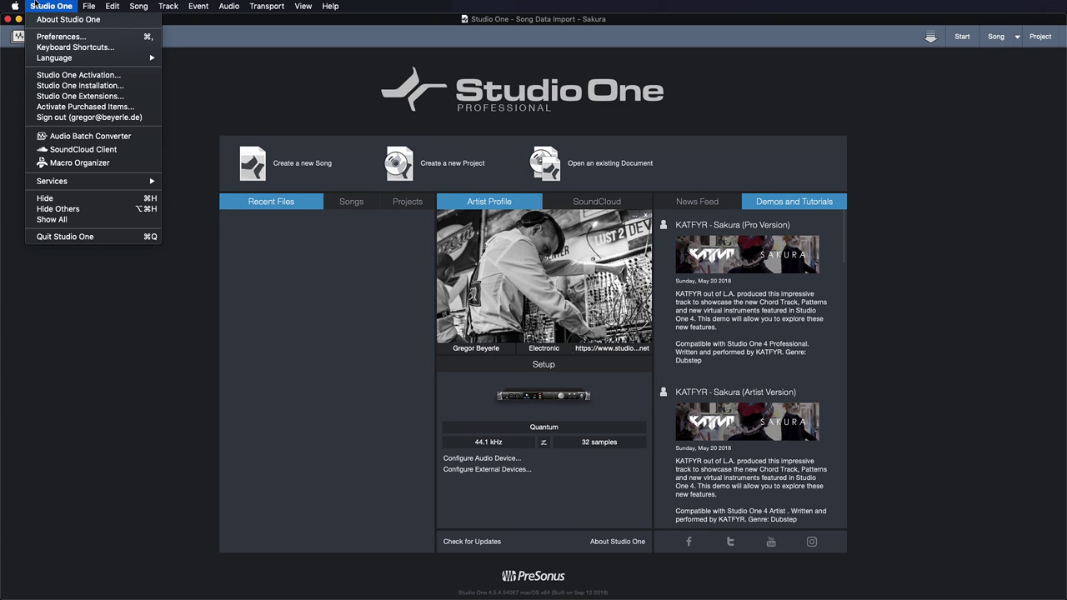
left_click(67, 87)
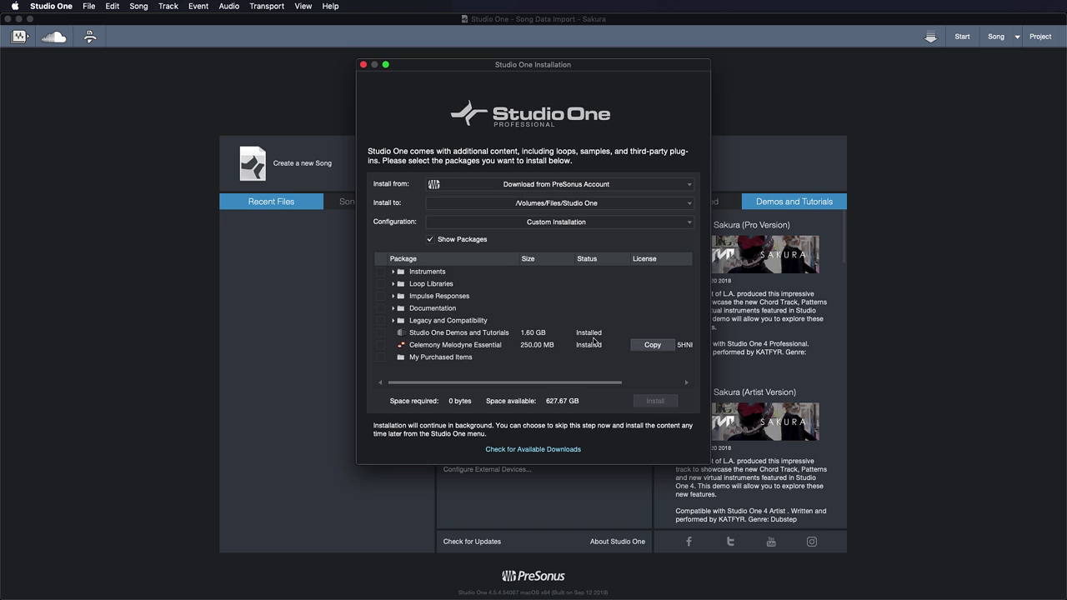
left_click(382, 332)
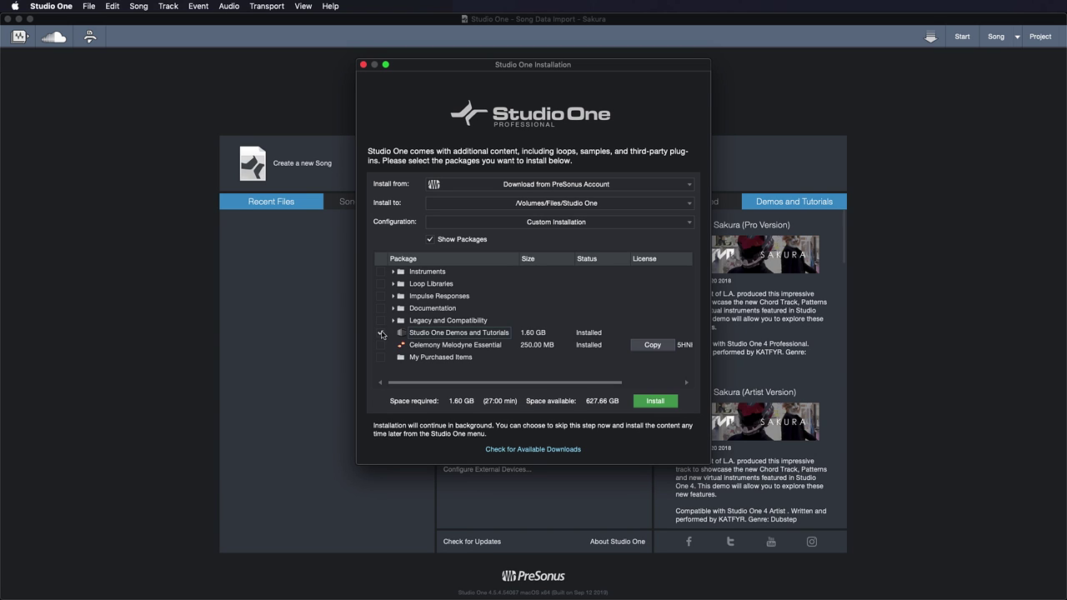
left_click(659, 404)
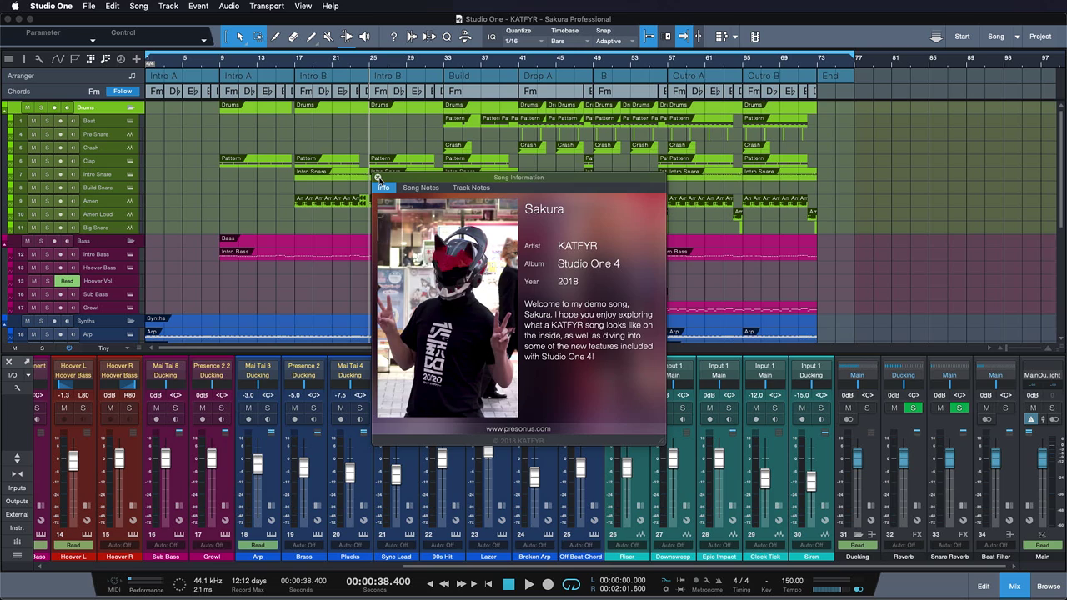
Play the Sakura demo song from bar 25 and close the song information window.
key("space")
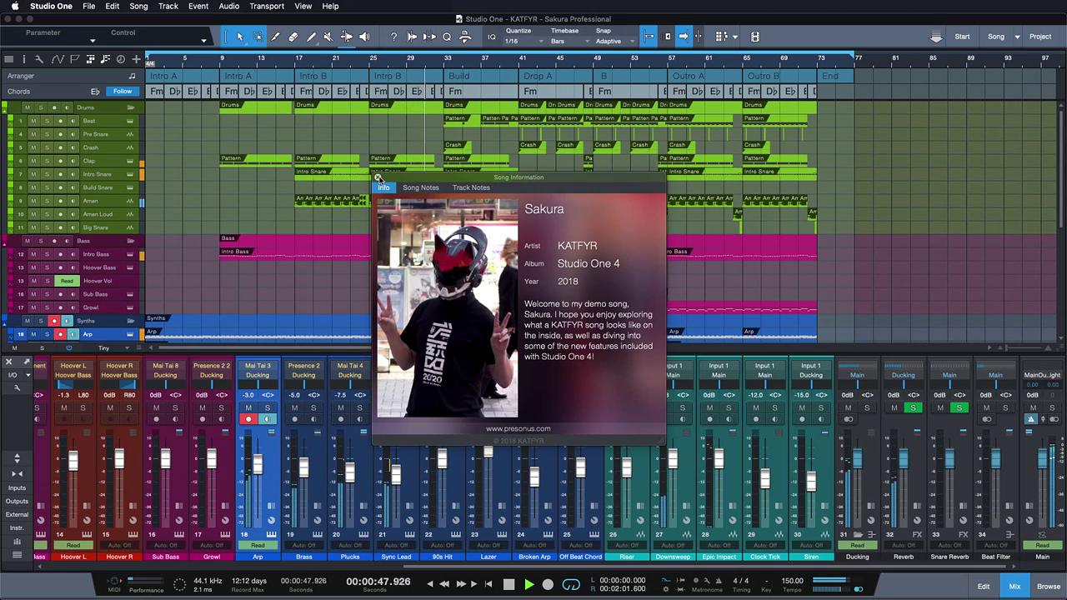
left_click(378, 179)
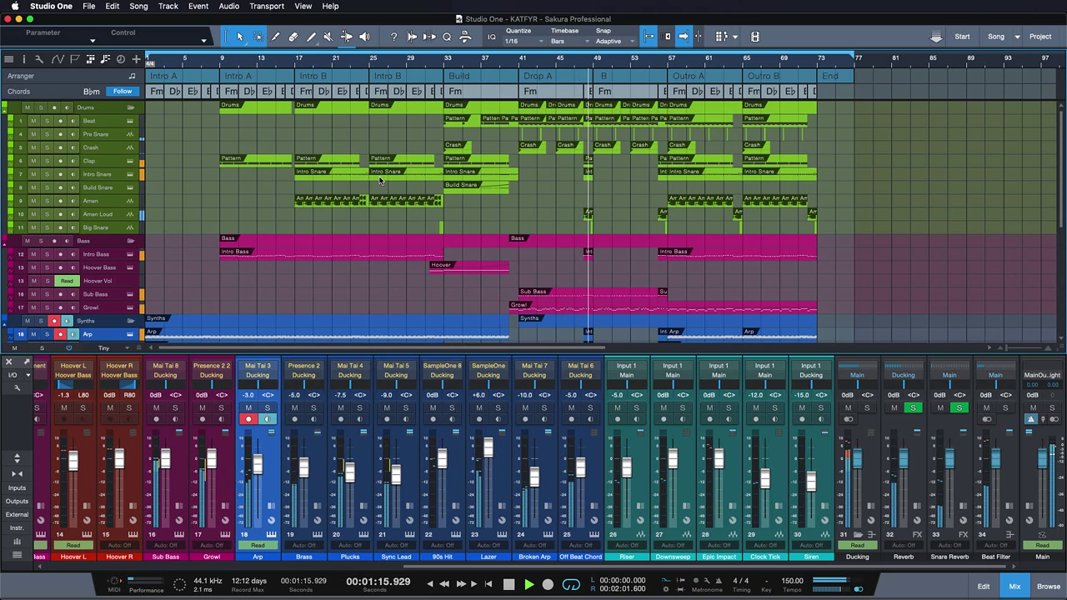
key("space")
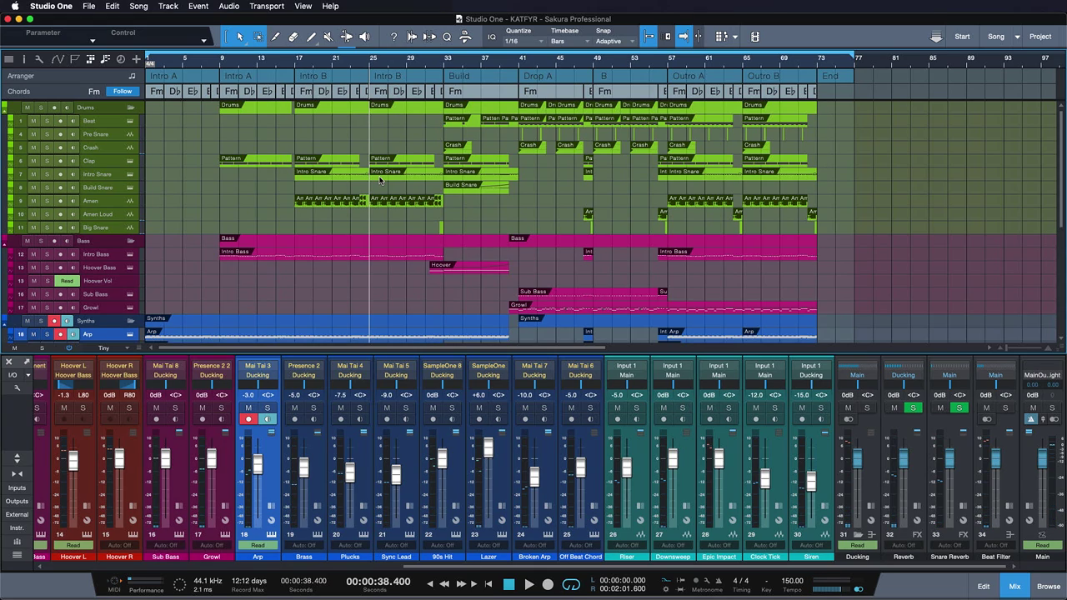
Solo the Arp track and audition it from bar 25.
scroll(379, 300, "down", 3)
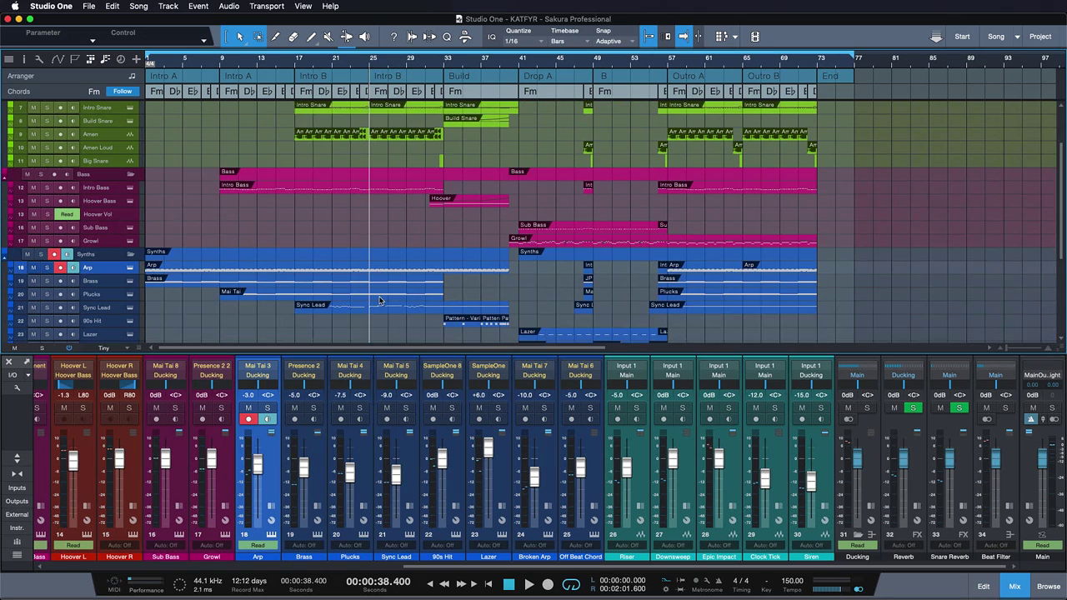
key("s")
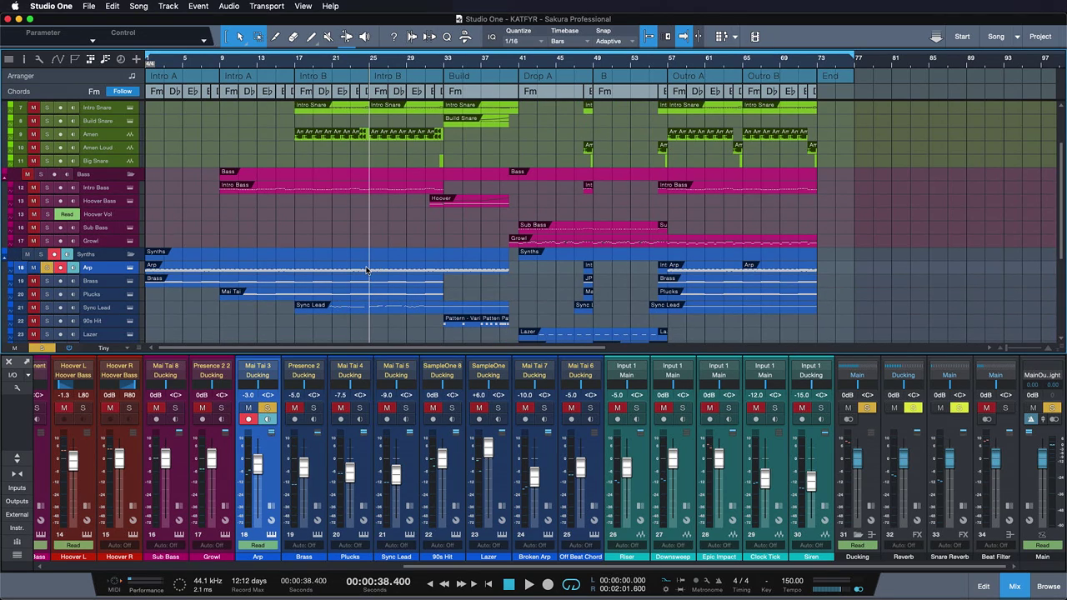
key("space")
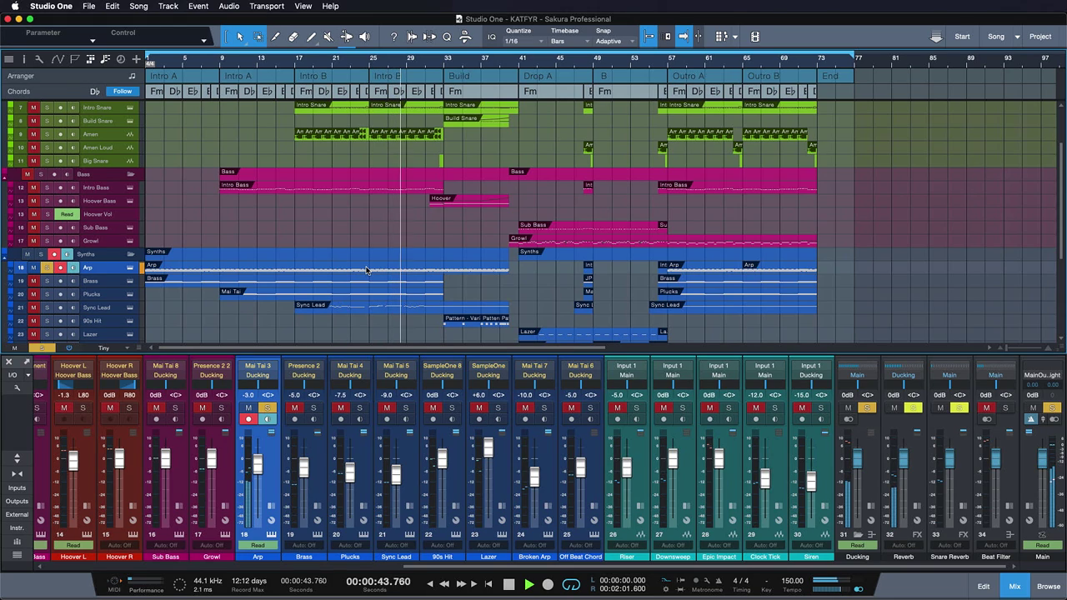
key("space")
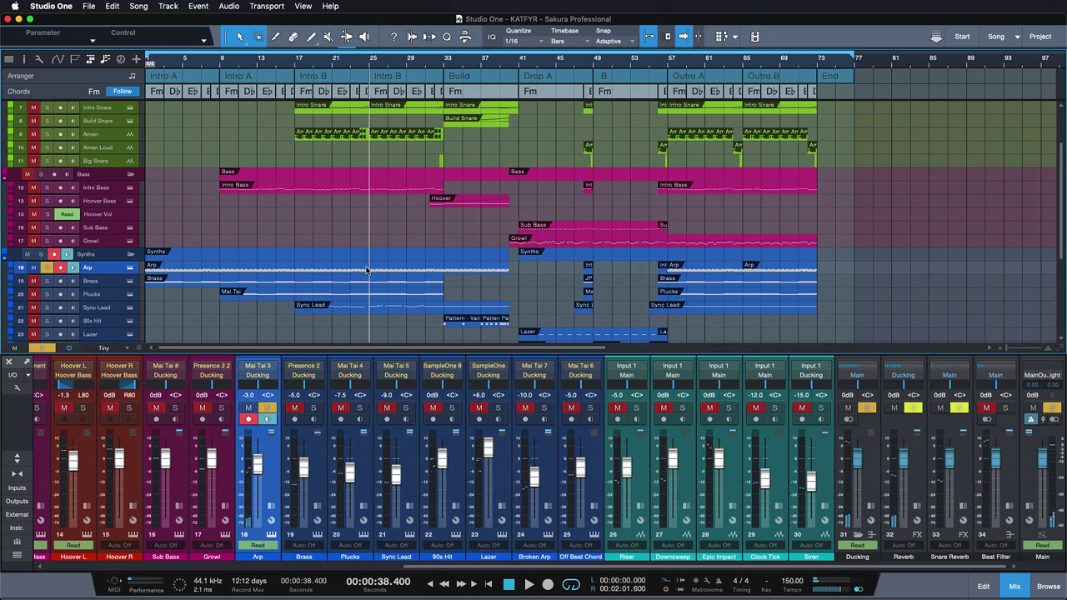
Open the Arp pattern, turn off Follow on the Chord Track, audition the arp, and return to the mixing console.
double_click(366, 269)
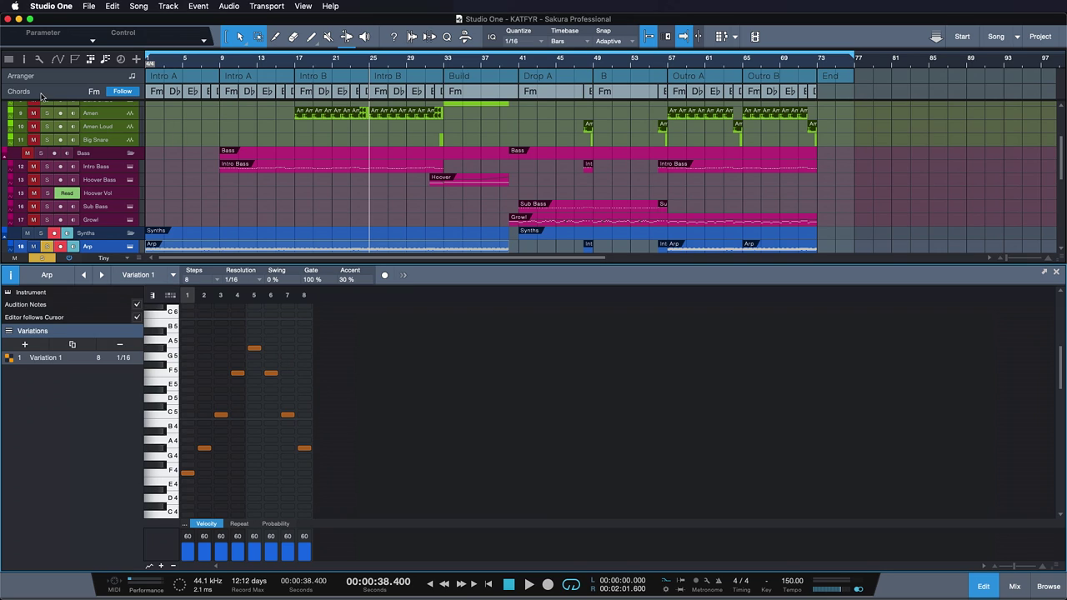
left_click(121, 92)
key("space")
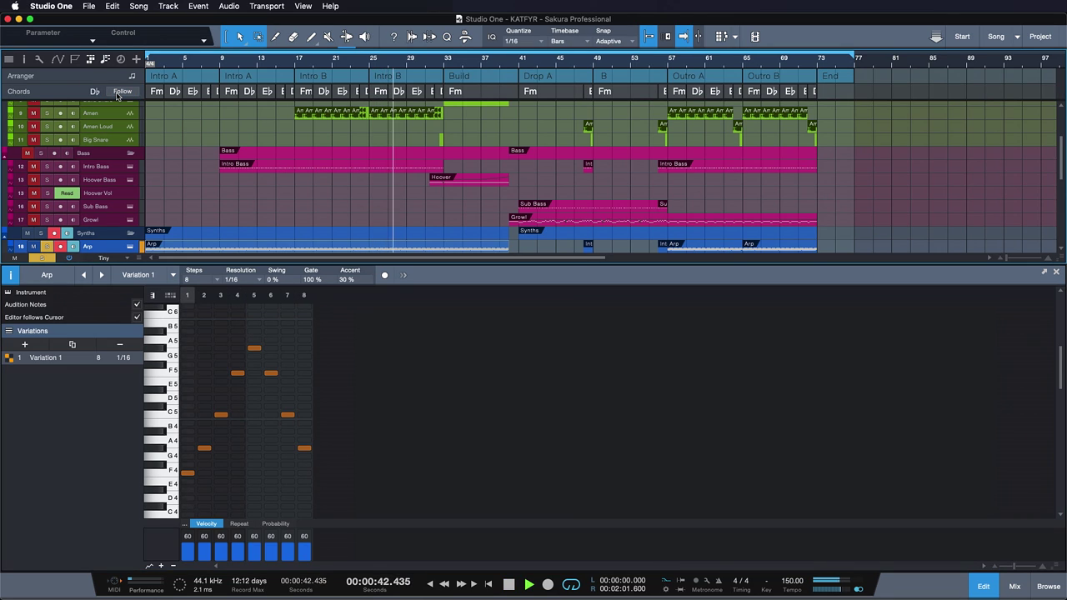
key("space")
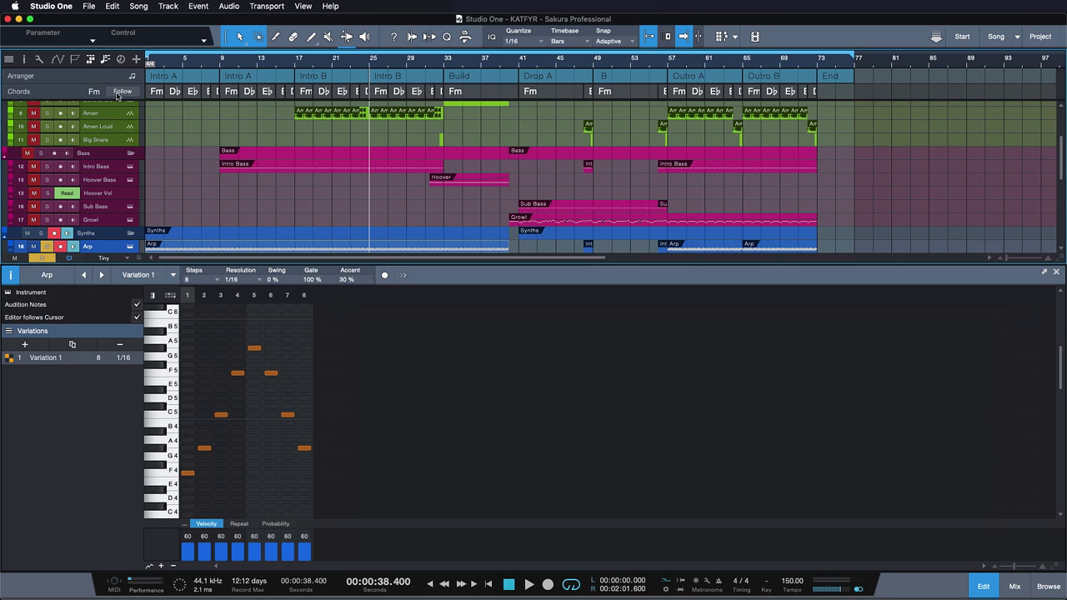
left_click(1015, 585)
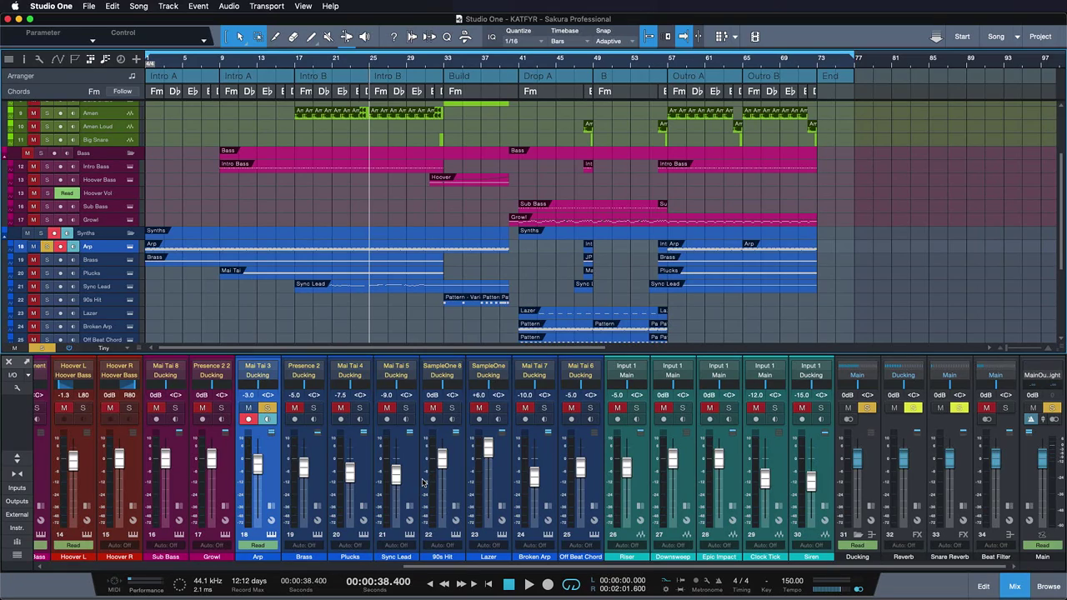
Create a new empty song with a tempo of 90 BPM and audio files stretched to the song tempo.
left_click(92, 5)
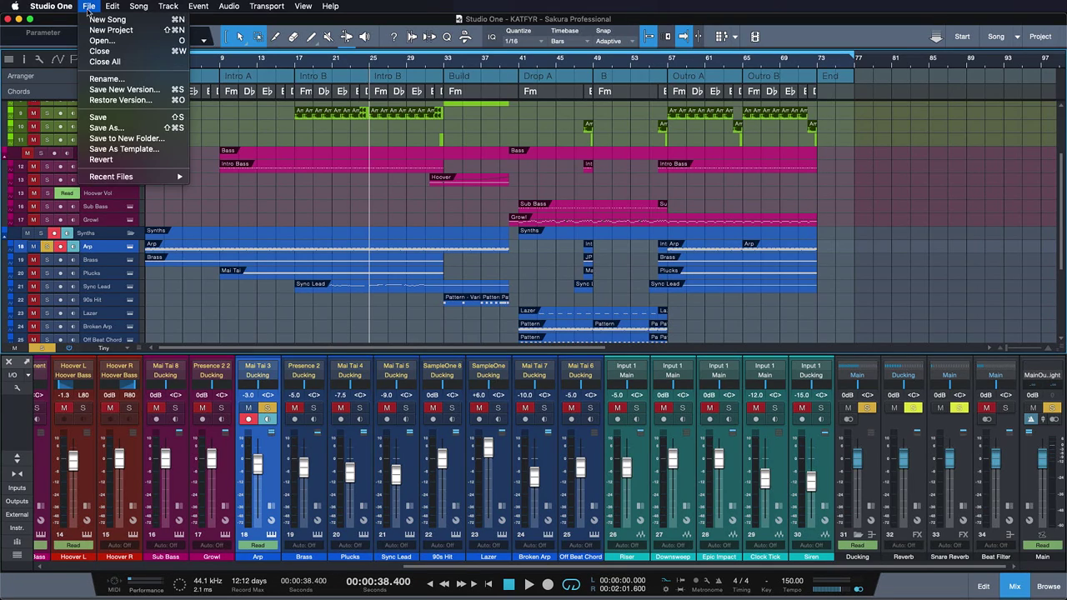
left_click(88, 19)
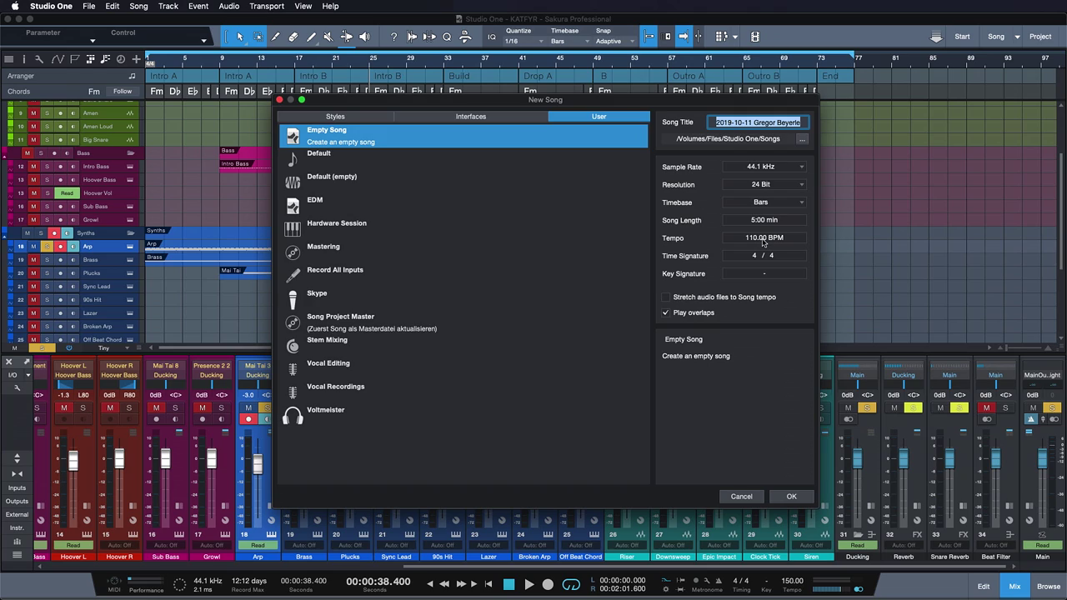
left_click(763, 239)
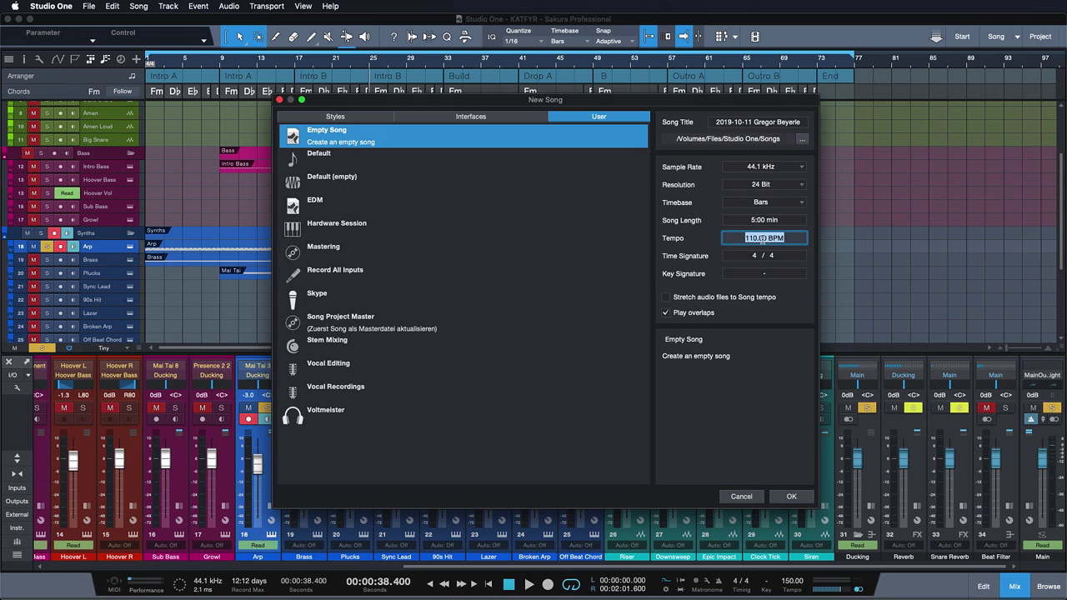
type("90")
key("Return")
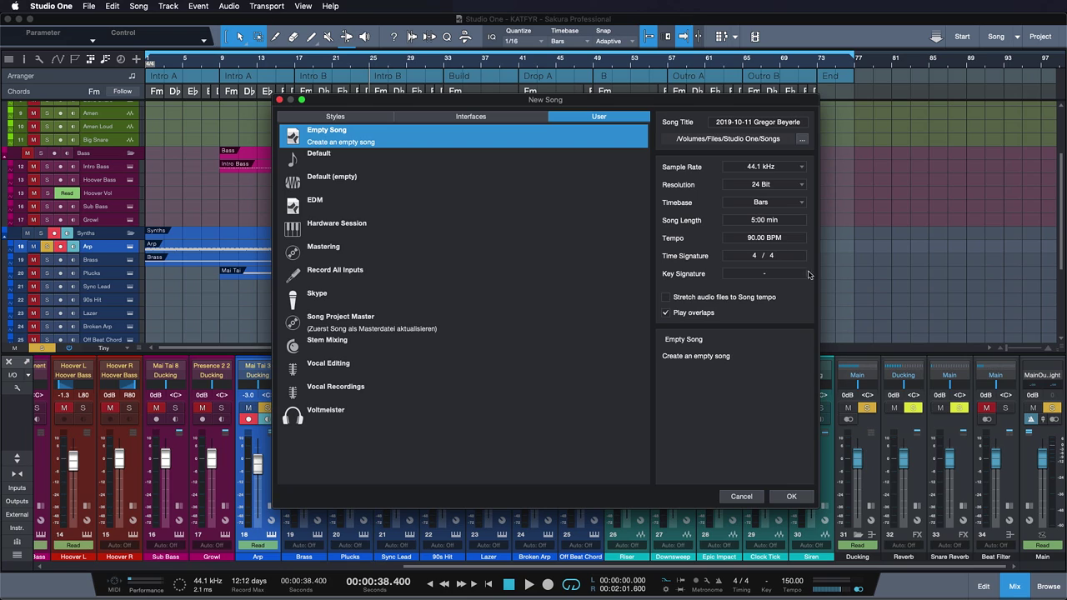
left_click(695, 299)
left_click(794, 497)
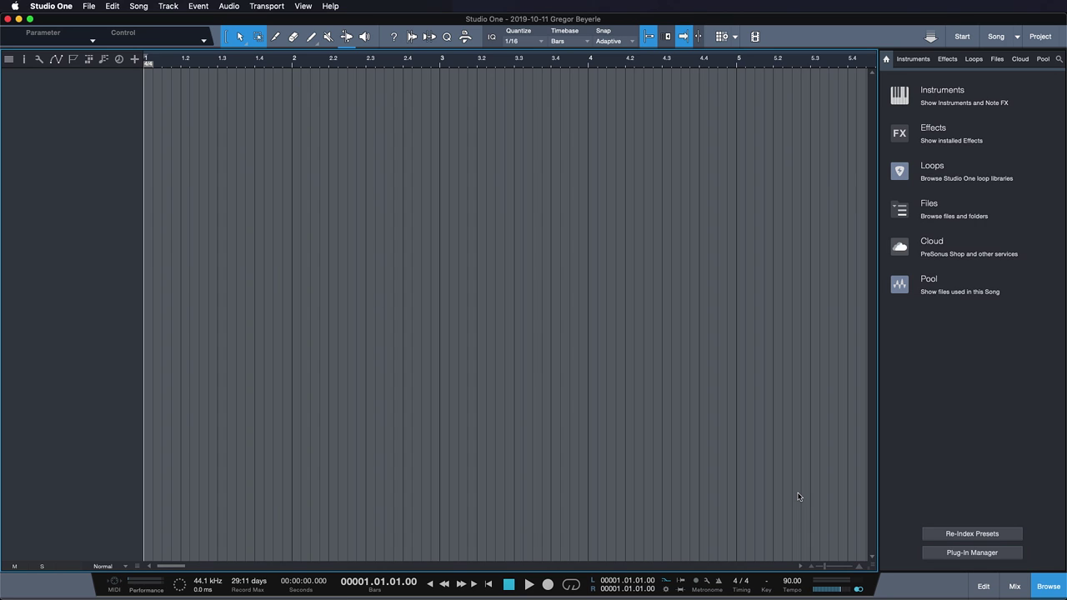
Start a song data import from KATFYR - Sakura Professional.song in the Songs (OneDrive) location.
left_click(138, 6)
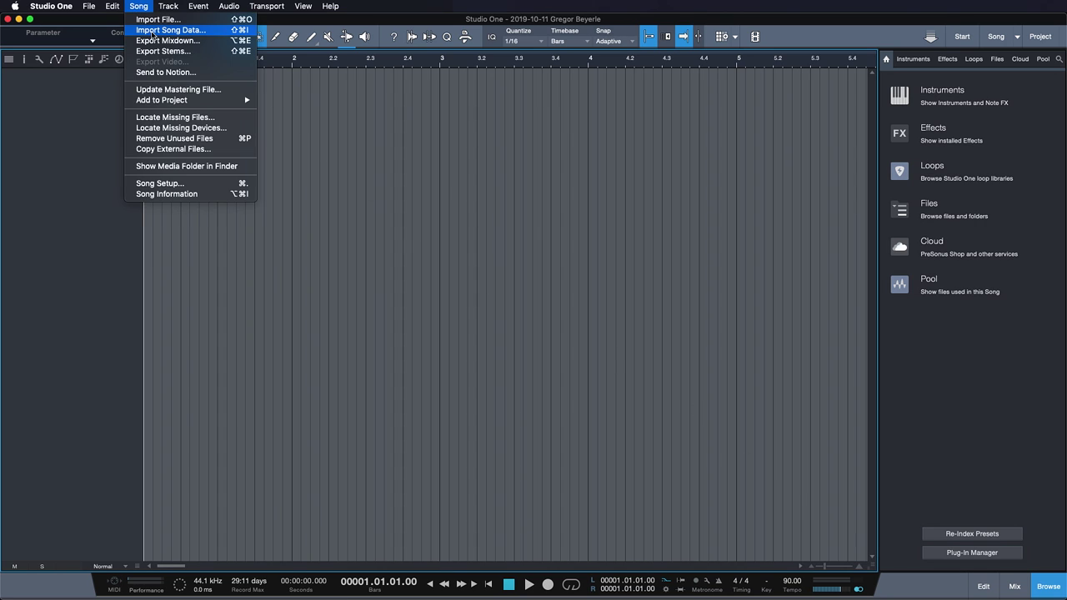
left_click(153, 31)
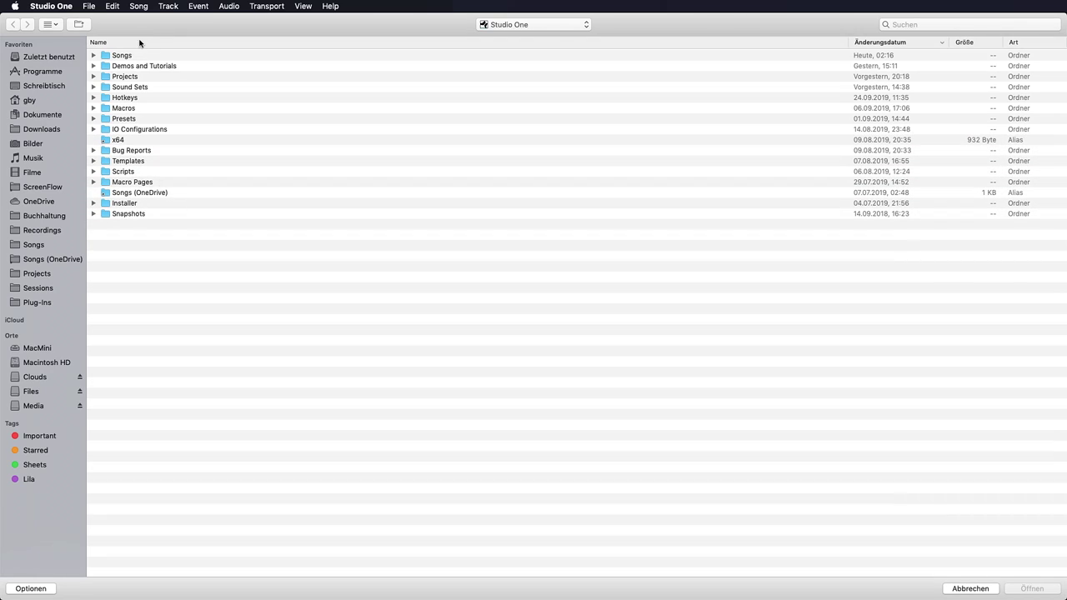
left_click(58, 261)
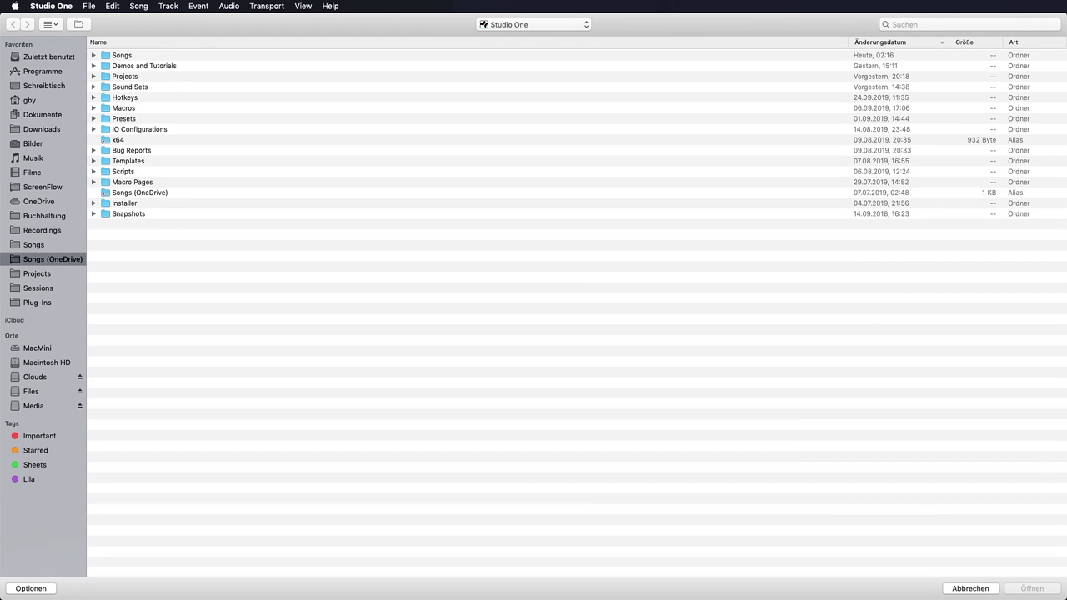
double_click(150, 55)
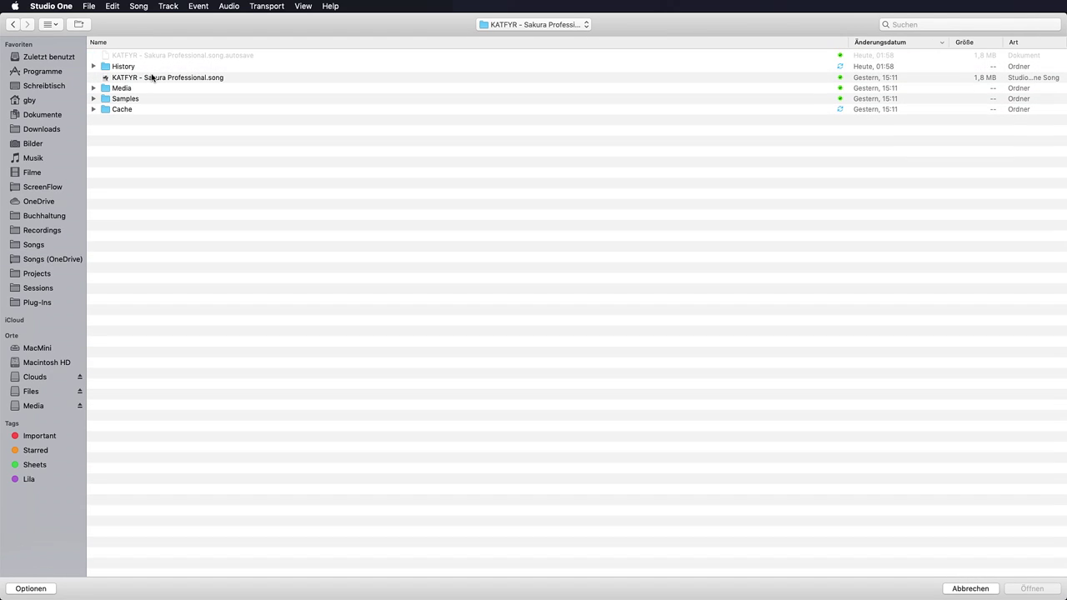
double_click(152, 78)
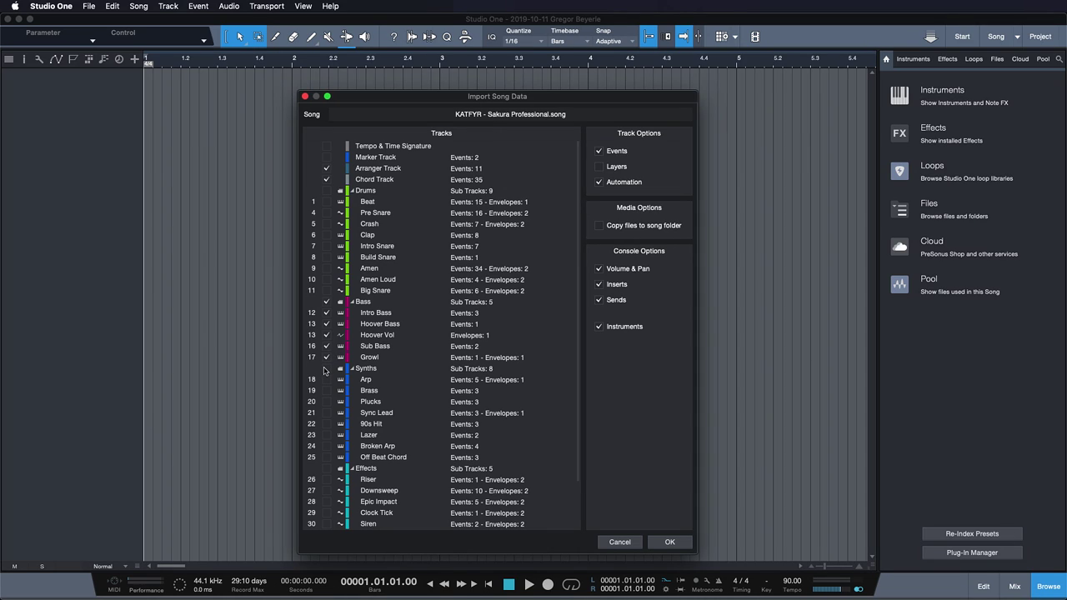
Select the Arranger, Chord, Bass, Synths, Effects, Ducking, Main and Beat Filter tracks and import them into the new song.
scroll(325, 371, "down", 3)
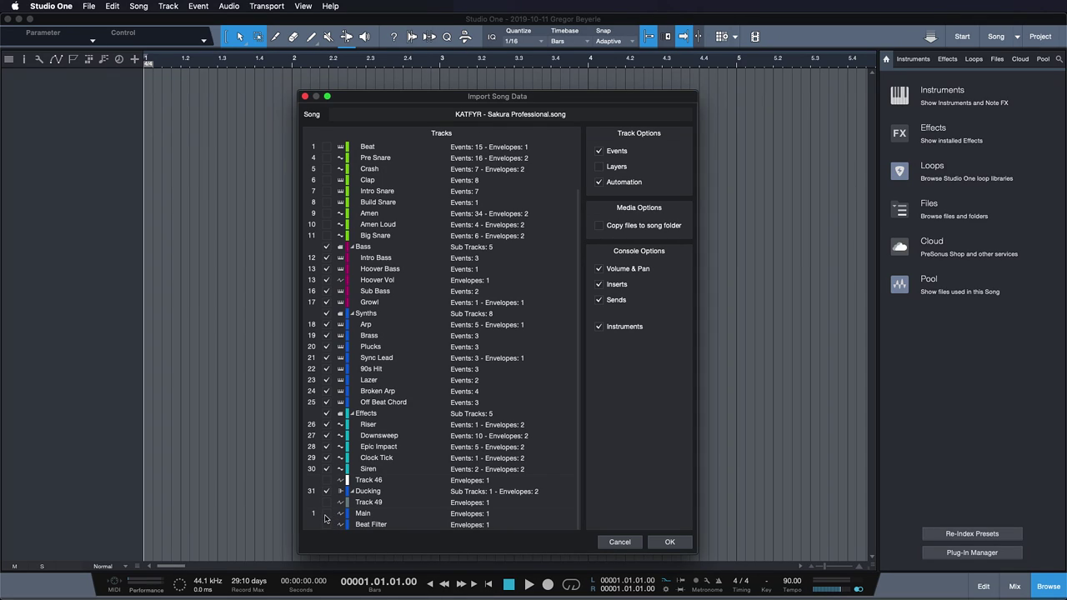
left_click(326, 517)
left_click(326, 524)
left_click(607, 150)
left_click(670, 541)
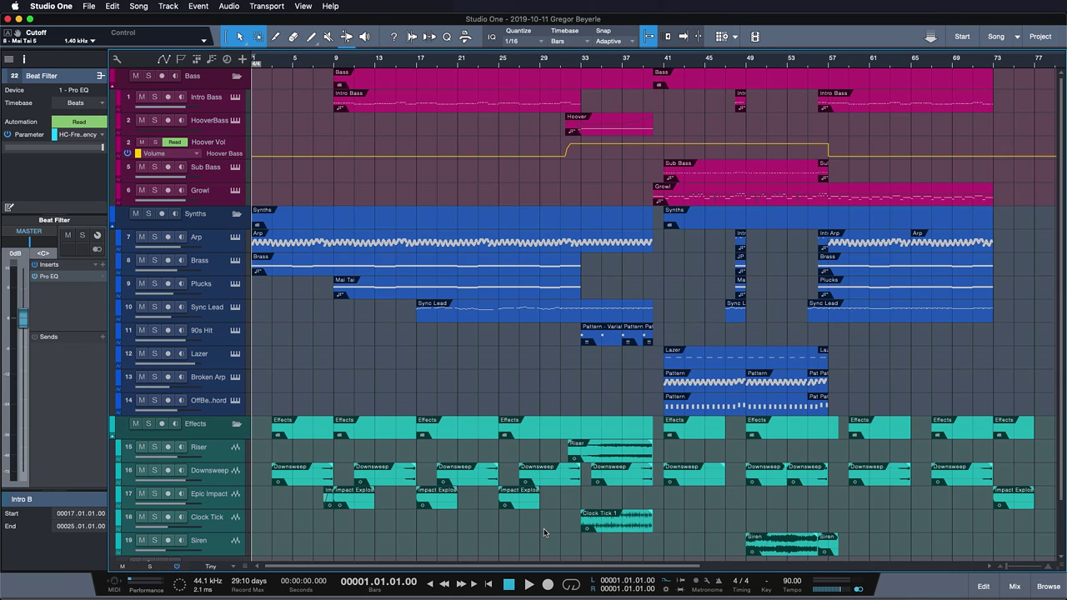
Show the Arranger and Chord tracks and play the imported arrangement from the first Intro B section.
left_click(198, 60)
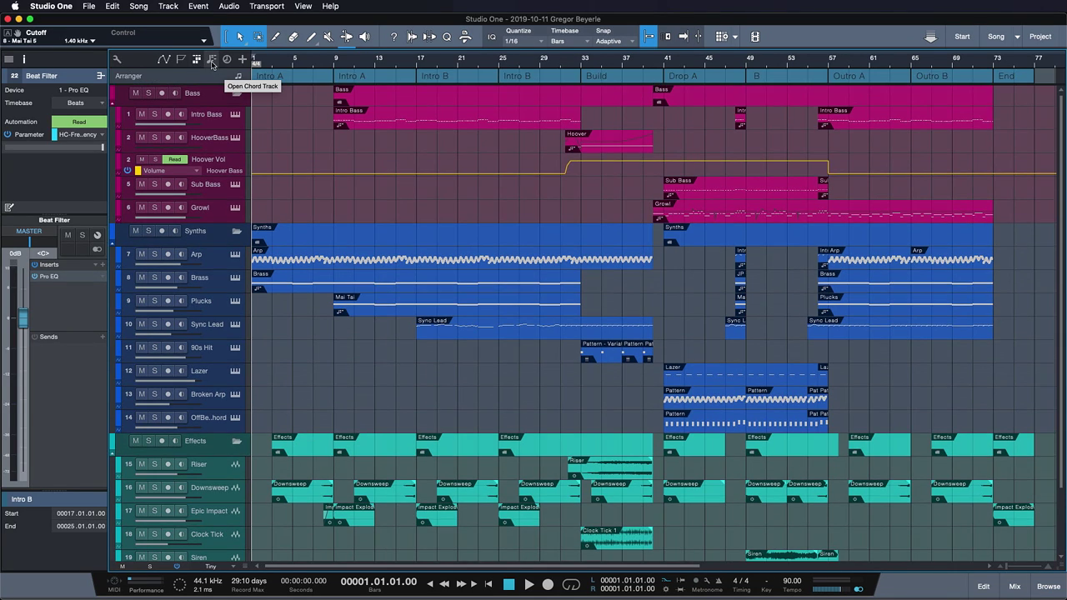
left_click(212, 60)
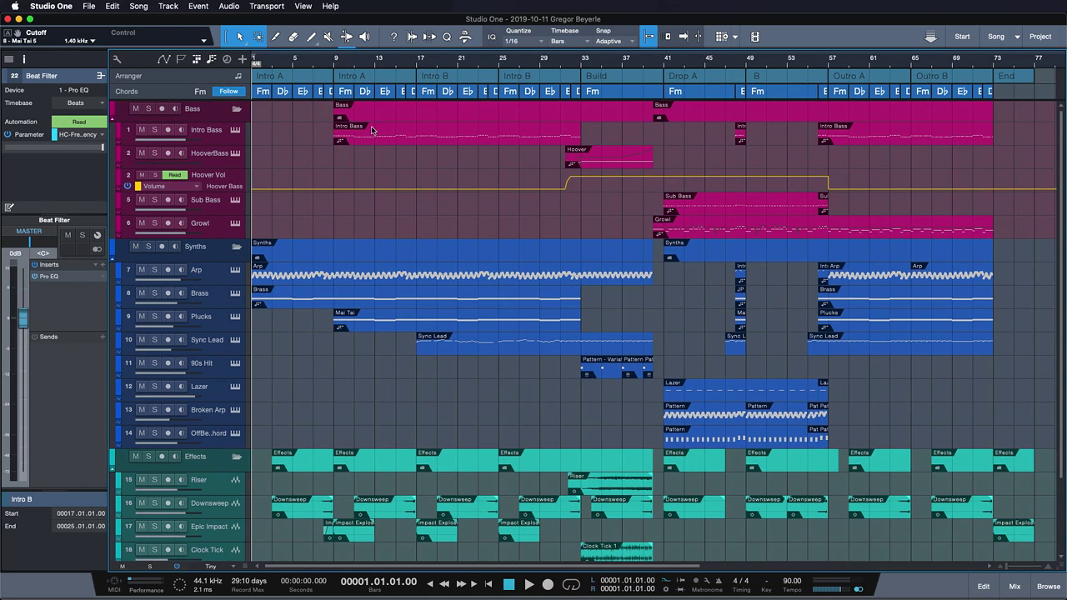
left_click(452, 79)
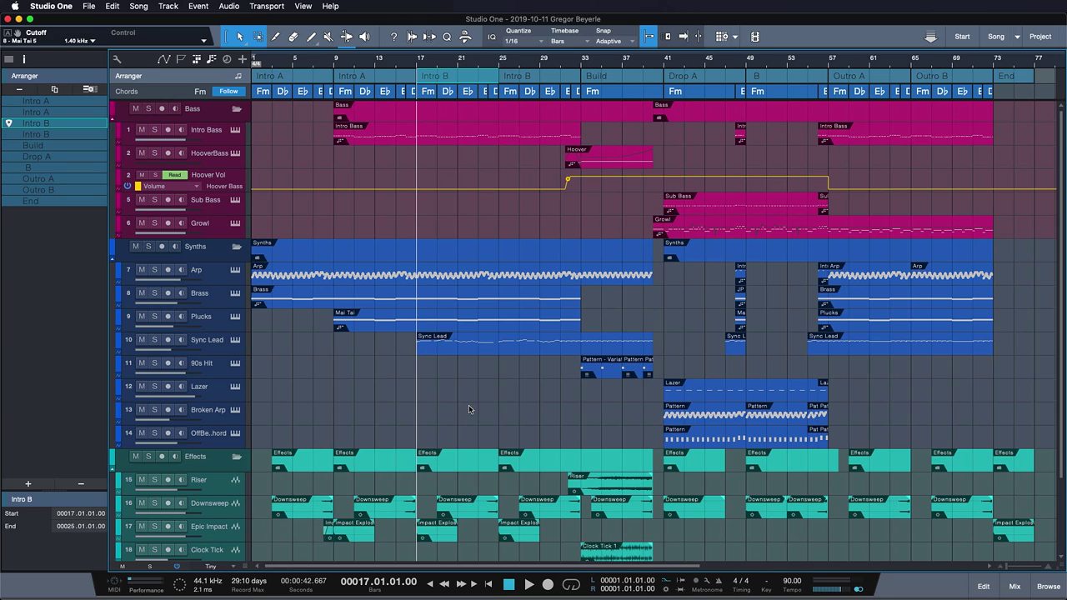
key("space")
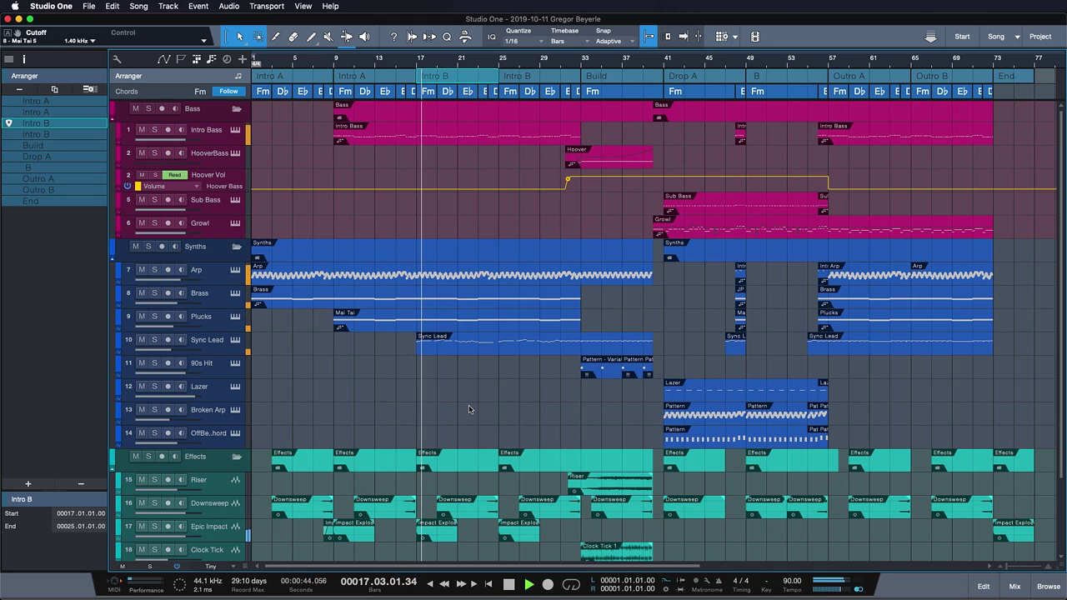
scroll(471, 404, "down", 1)
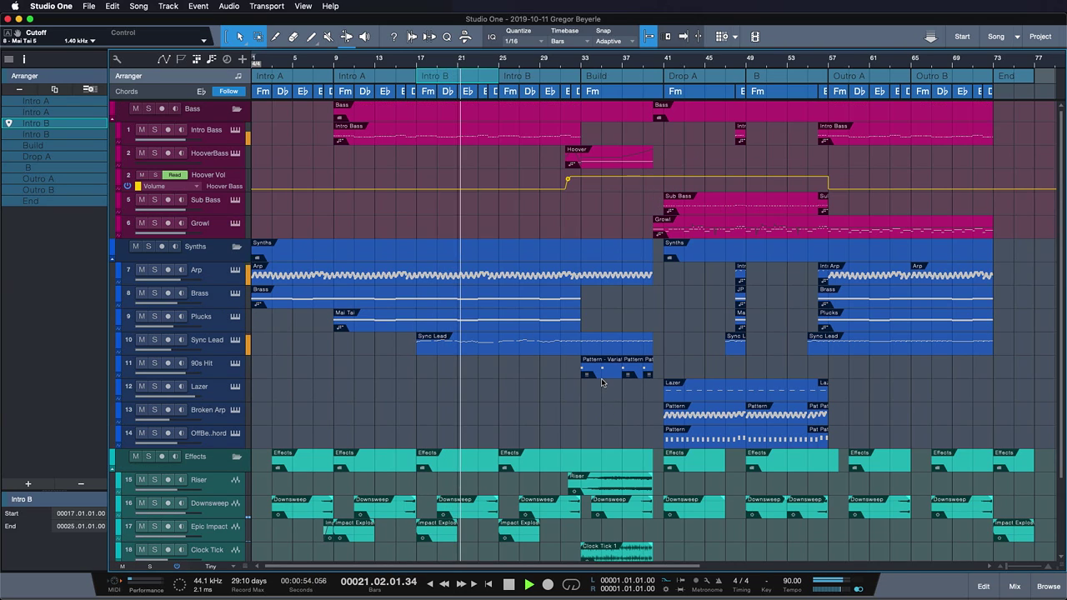
scroll(604, 382, "up", 1)
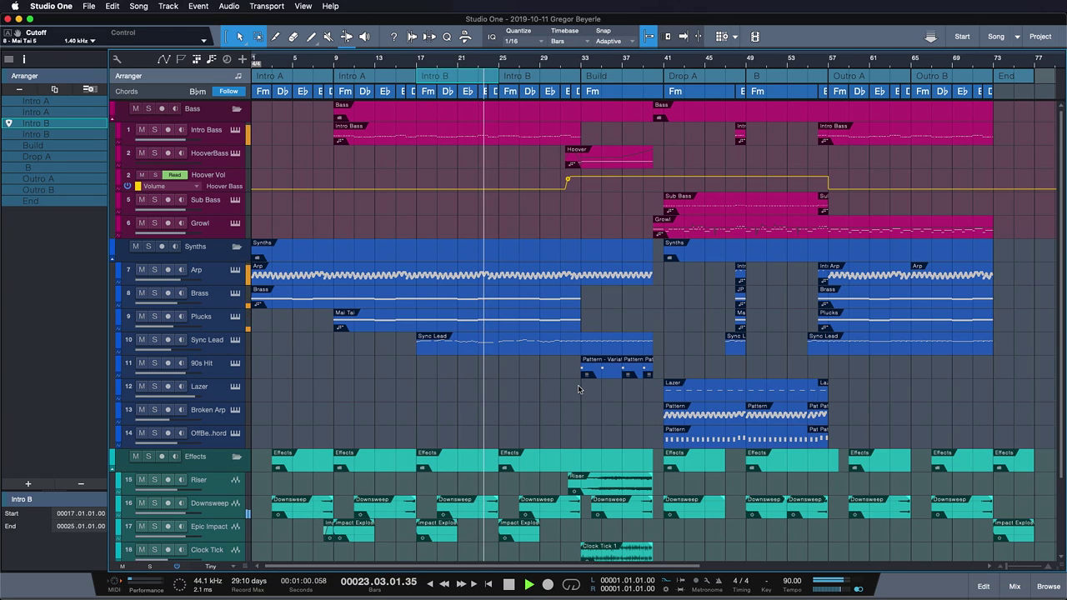
key("space")
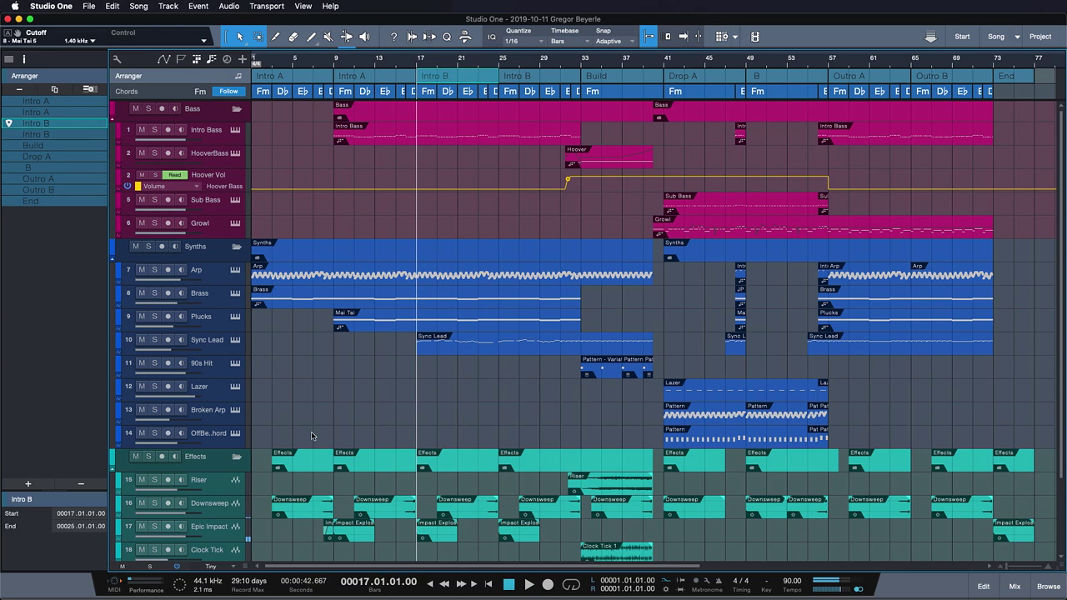
Delete the Downsweep and Epic Impact tracks from the Effects folder.
left_click(214, 511)
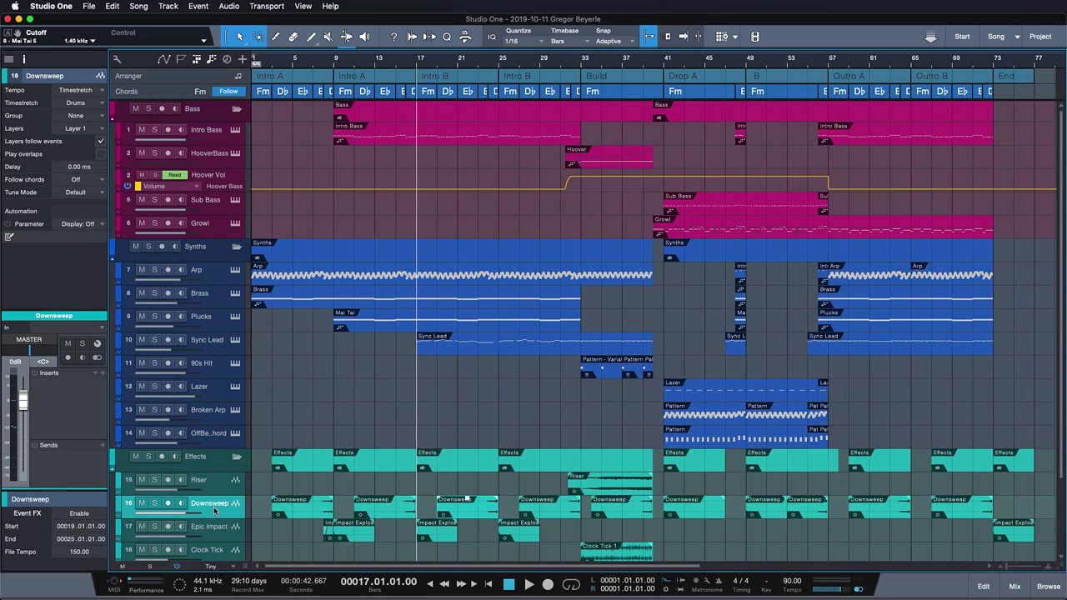
key("Delete")
left_click(215, 511)
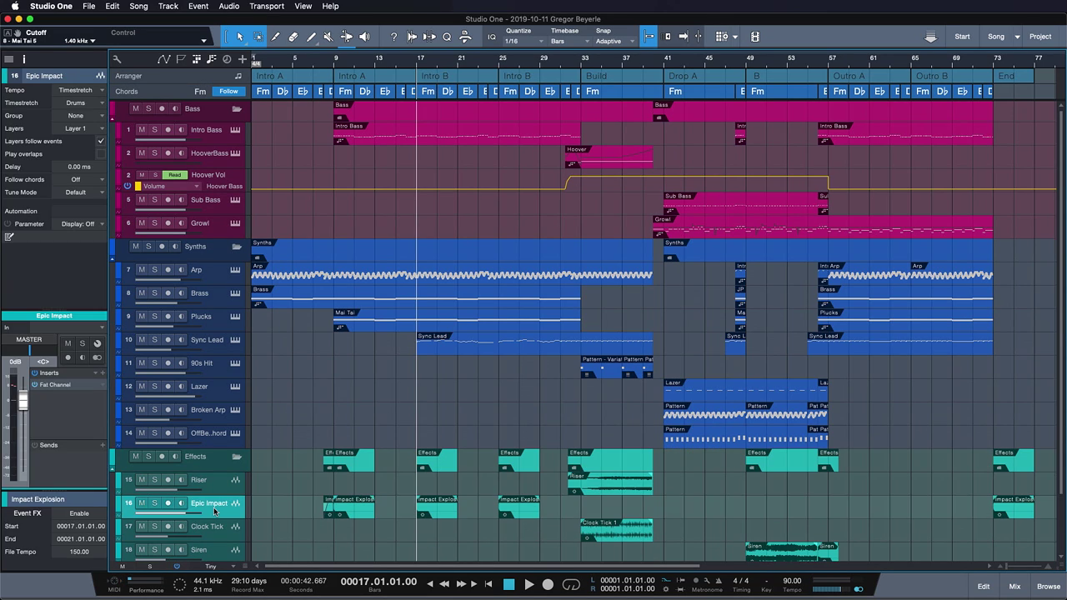
key("Delete")
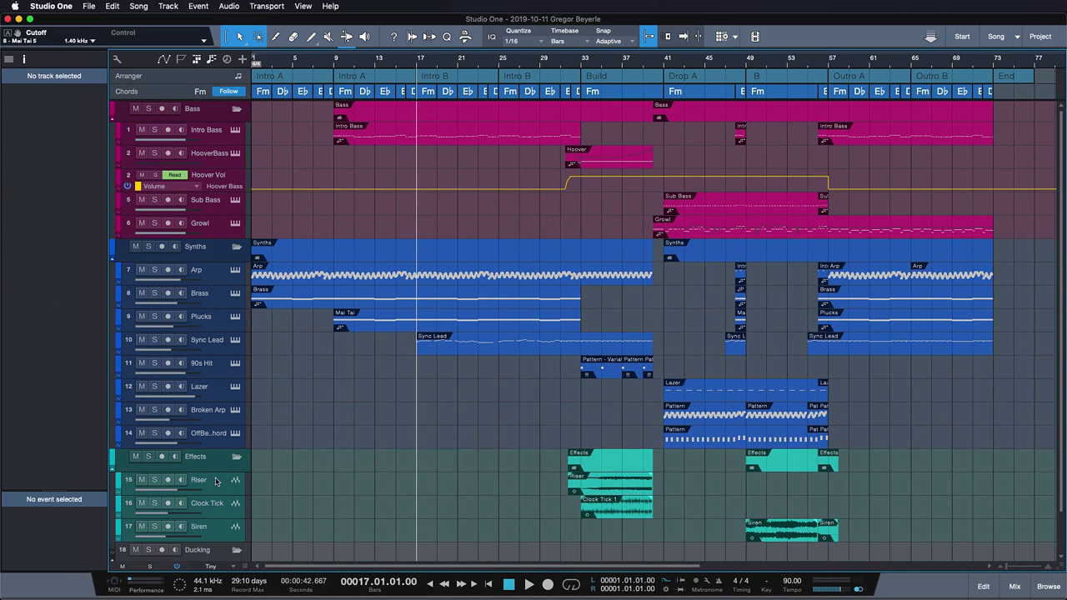
left_click(216, 481)
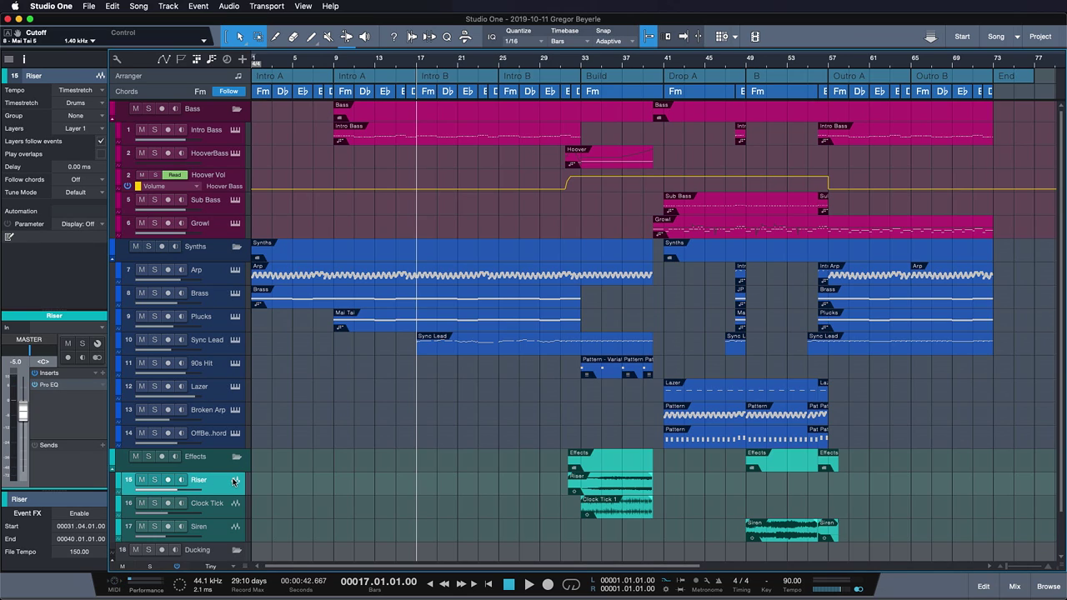
Add Abstract HipHop 85BPM.musicloop from the Impact XT Kits and Sounds GBY Musicloops folder on a new track at bar 17.
left_click(487, 77)
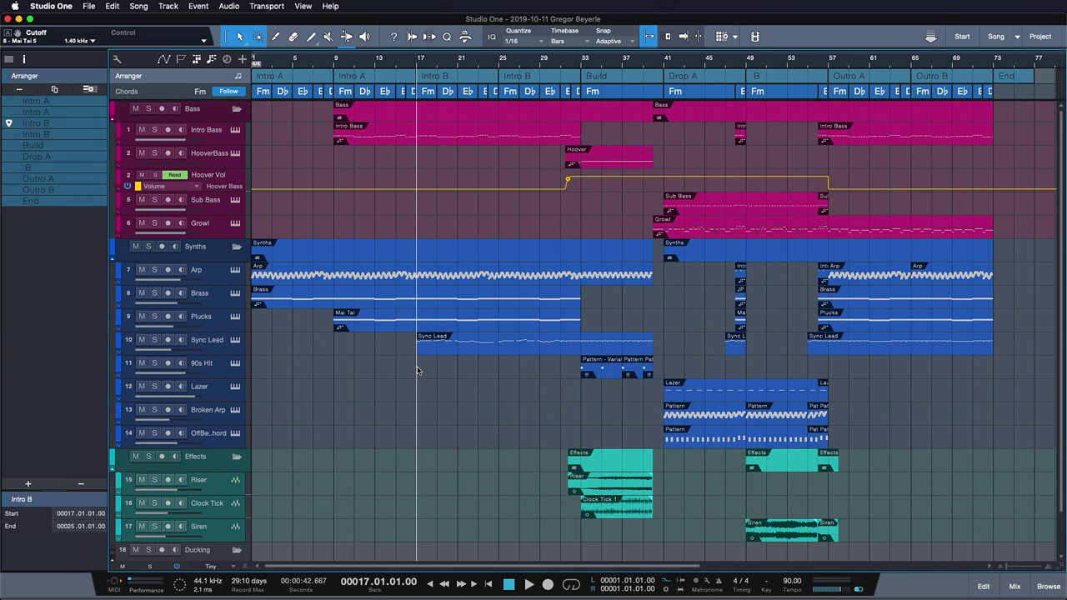
key("z")
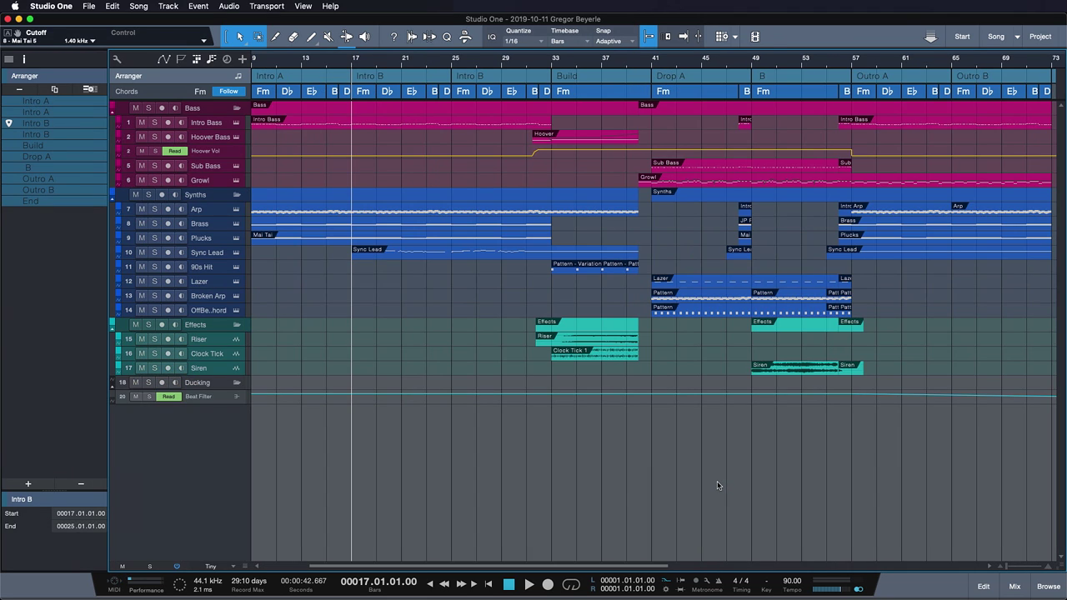
left_click(1049, 587)
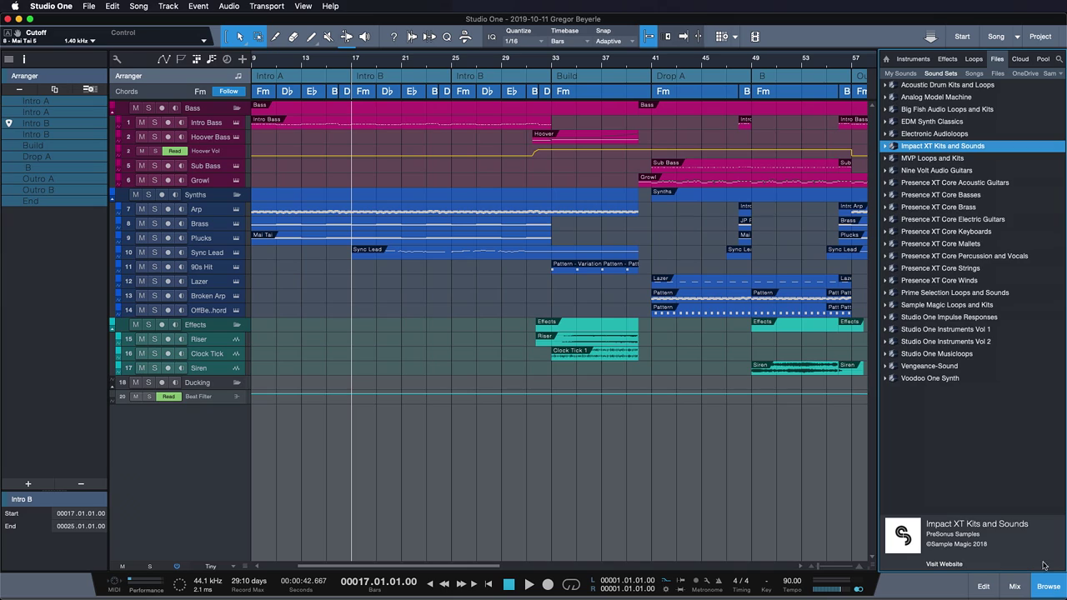
double_click(950, 147)
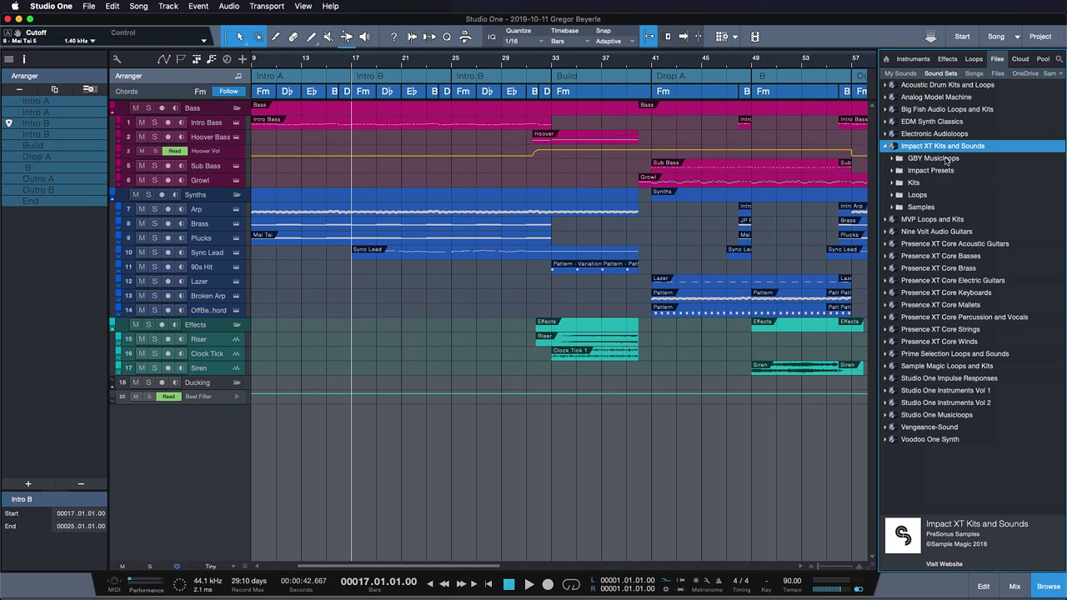
double_click(946, 159)
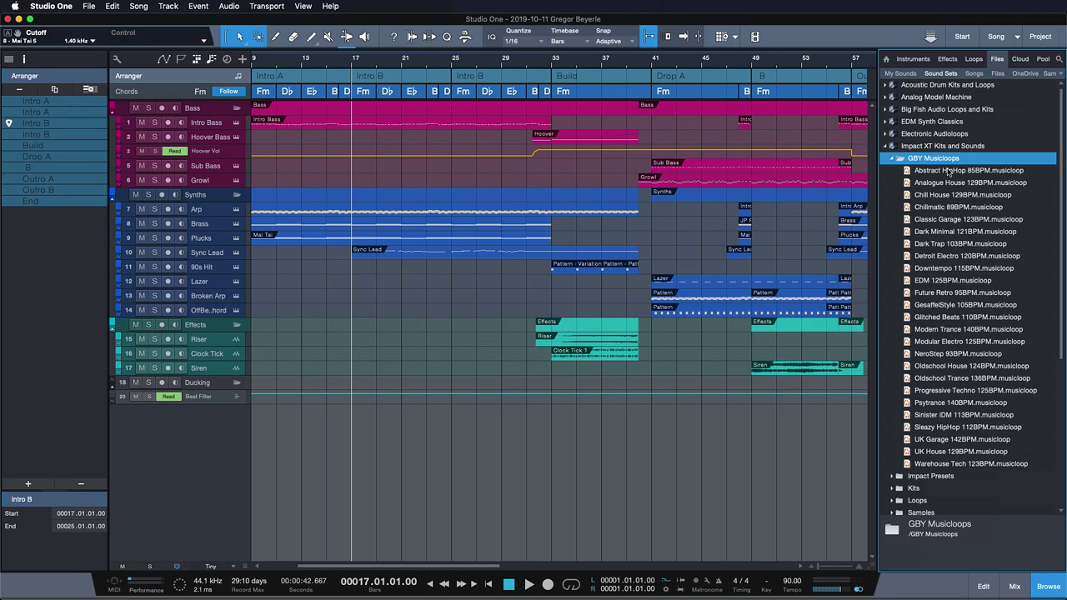
left_click(948, 170)
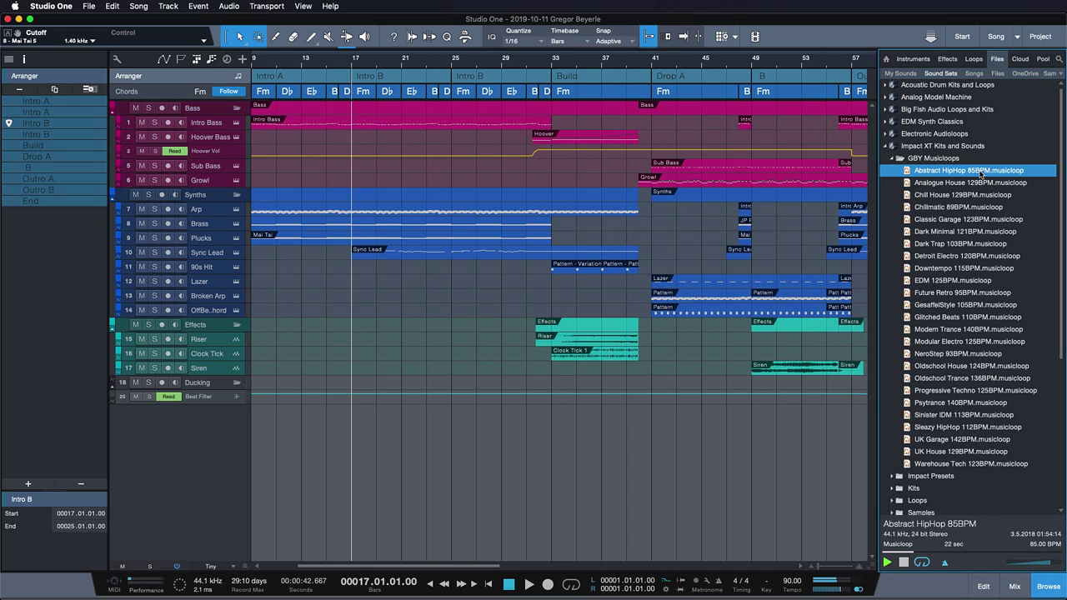
left_click_drag(981, 172, 380, 421)
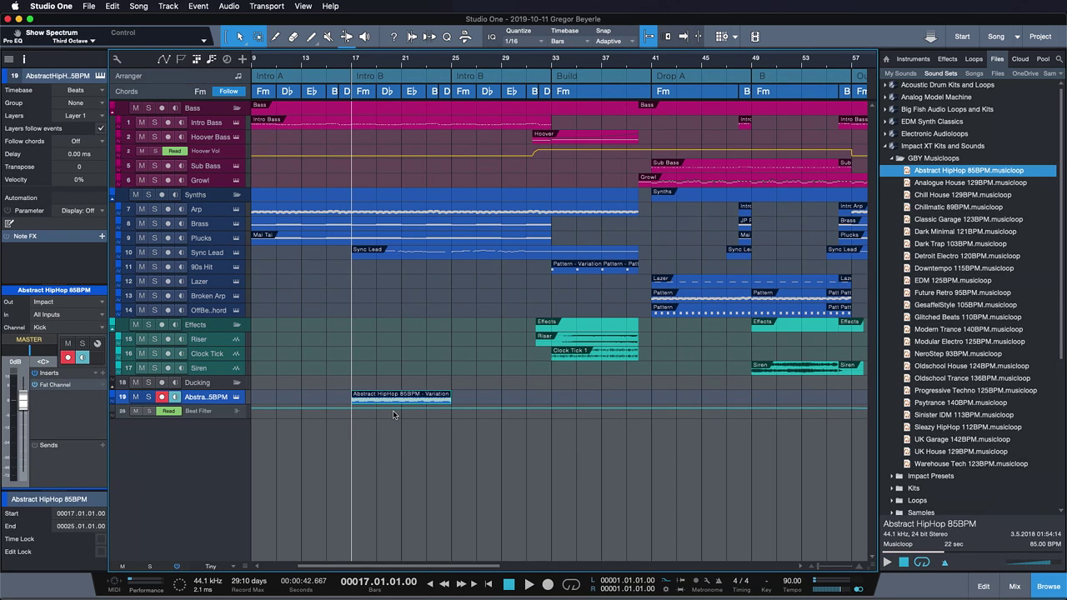
Solo the new Abstract HipHop track, switch its pattern to Variation 3 and play it.
key("shift+e")
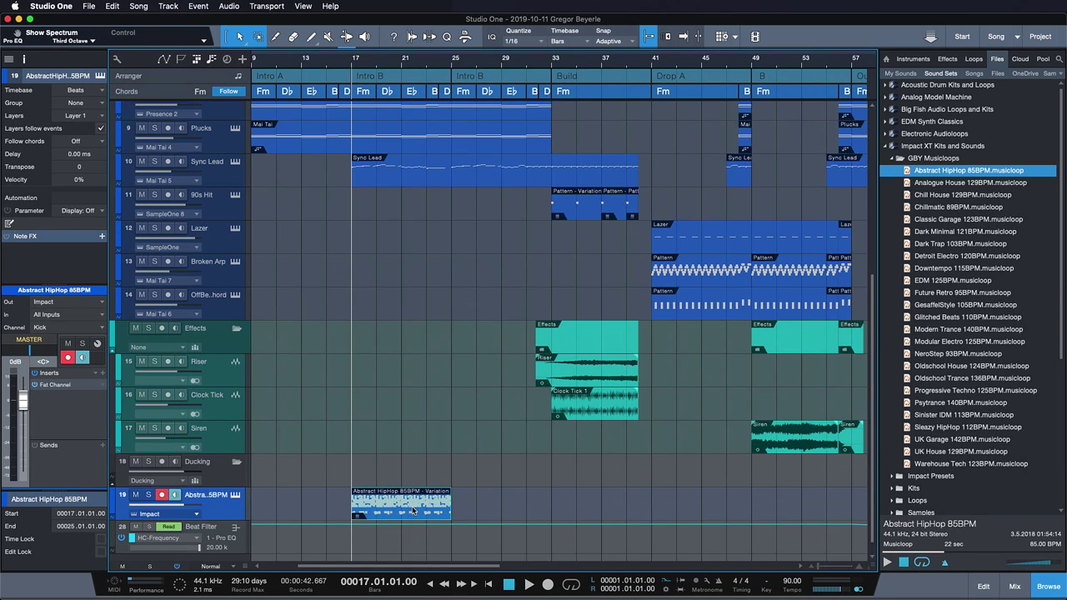
key("s")
key("space")
key("shift+e")
key("e")
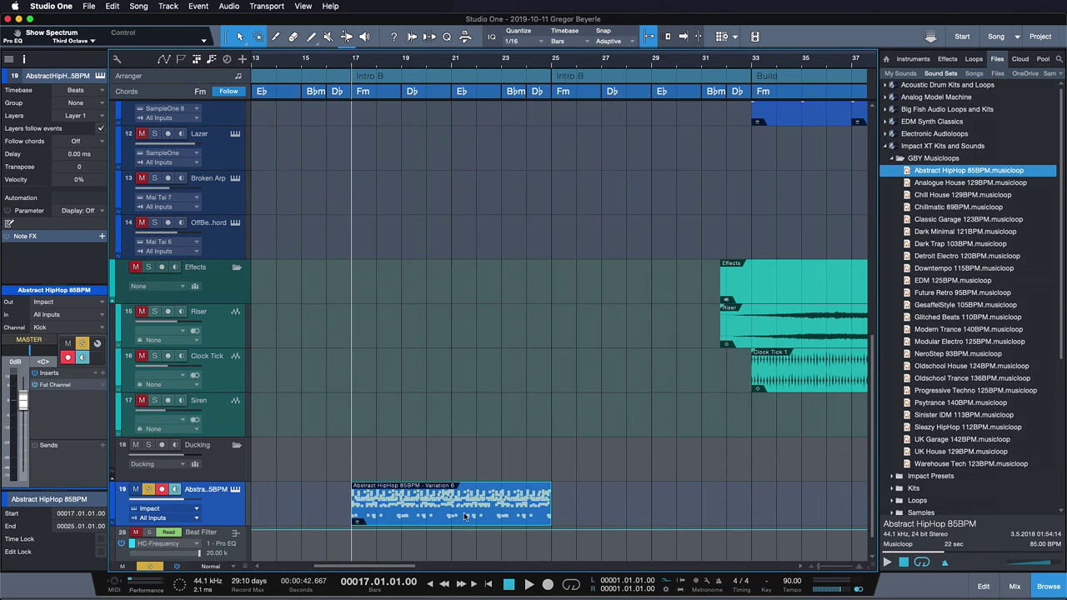
key("space")
left_click(360, 521)
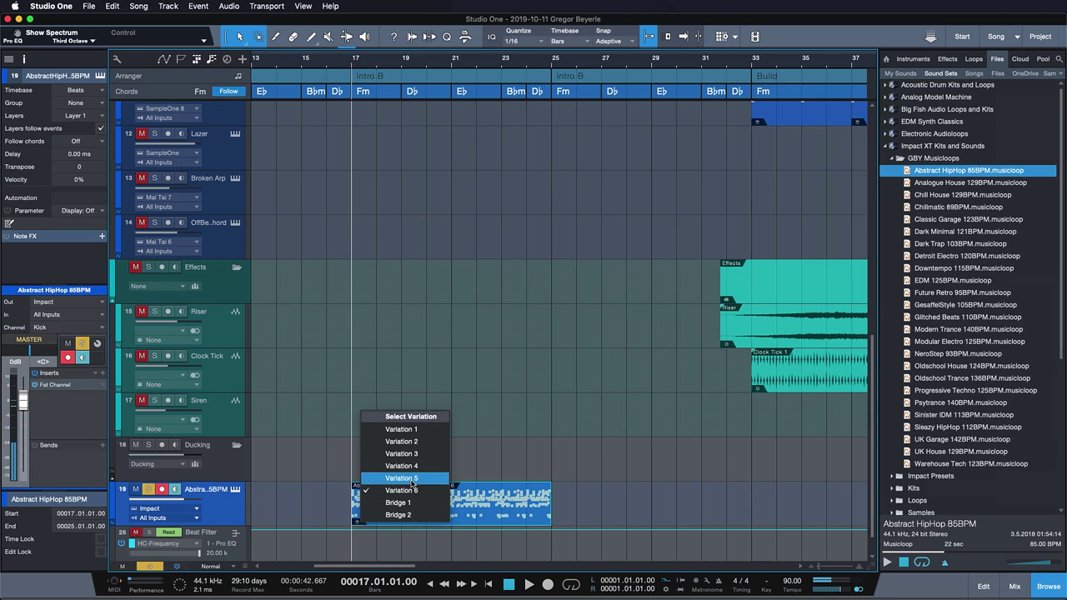
left_click(410, 456)
key("space")
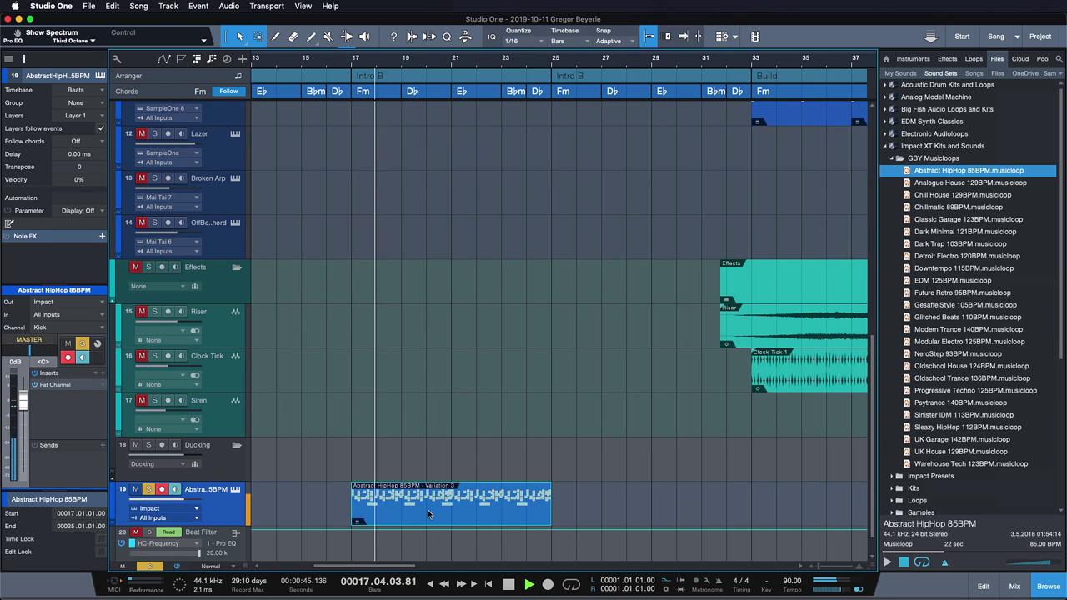
Loop the Abstract HipHop pattern from bar 17 to 25 and set its length to 32 steps in the pattern editor.
key("z")
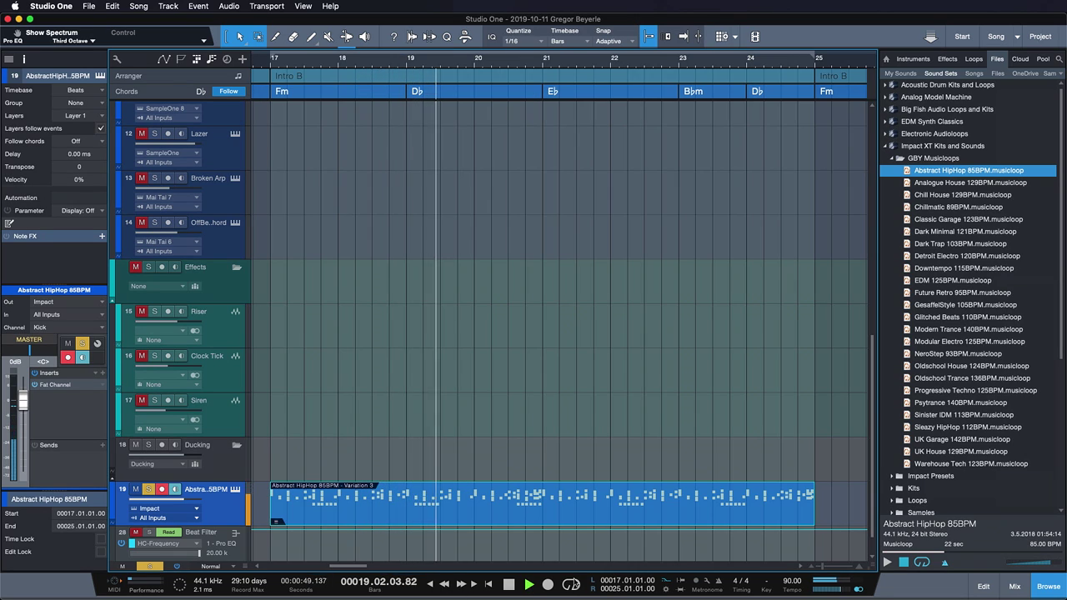
key("p")
double_click(525, 511)
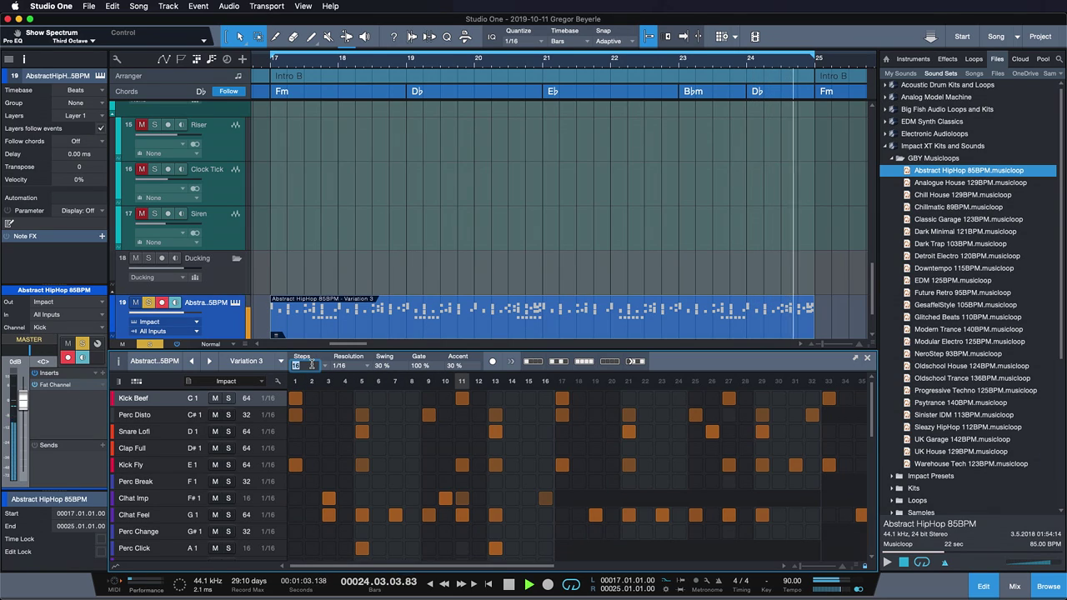
left_click_drag(310, 370, 310, 334)
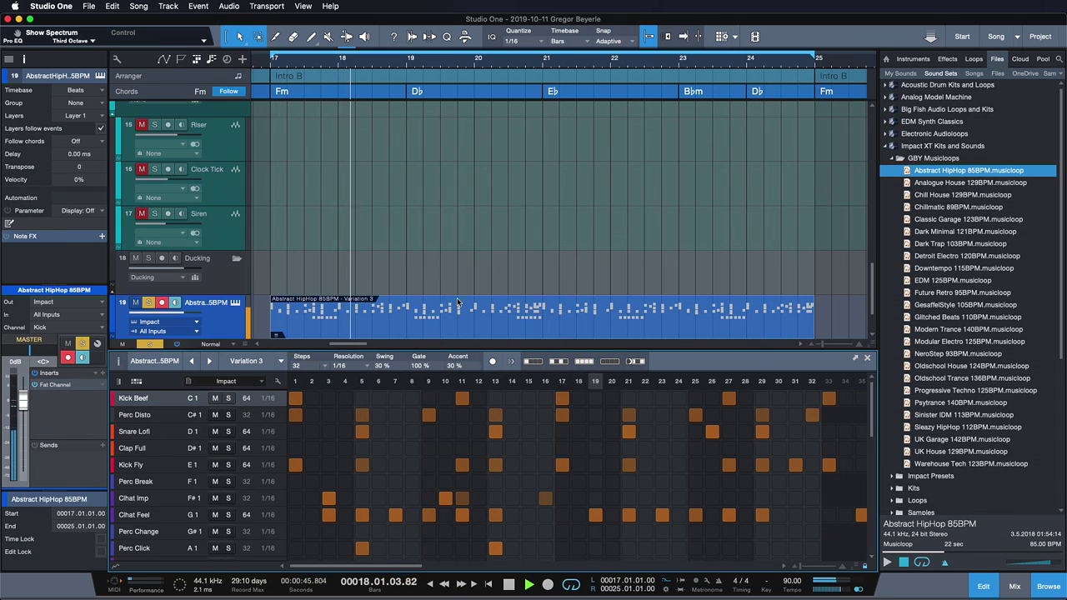
scroll(476, 332, "down", 1)
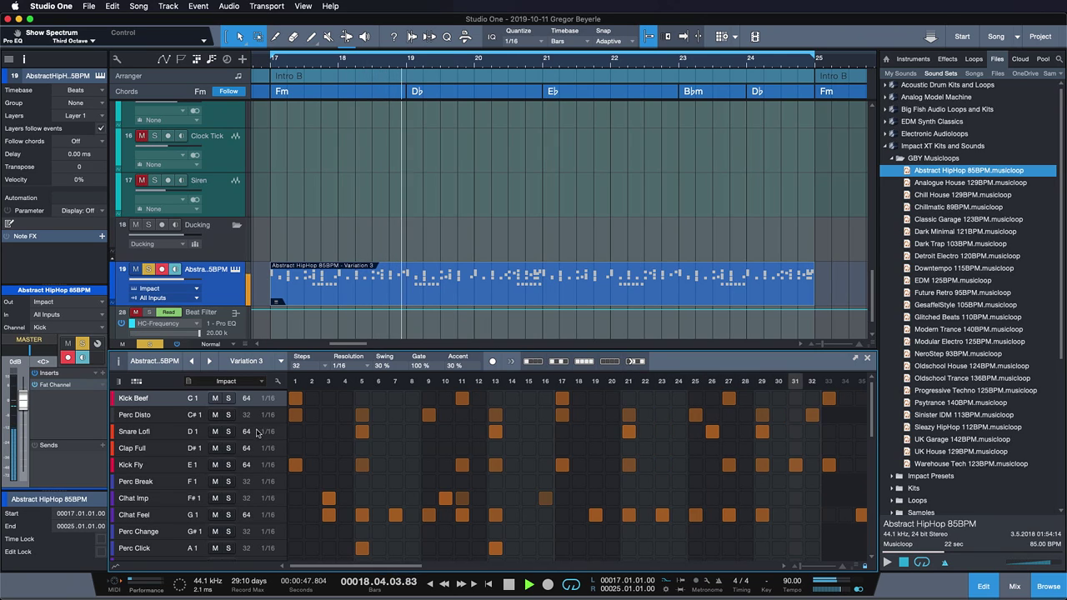
Set the Snare Lofi row to 12 steps, adjust its hit on step 5 and show the step probabilities.
left_click_drag(252, 436, 251, 469)
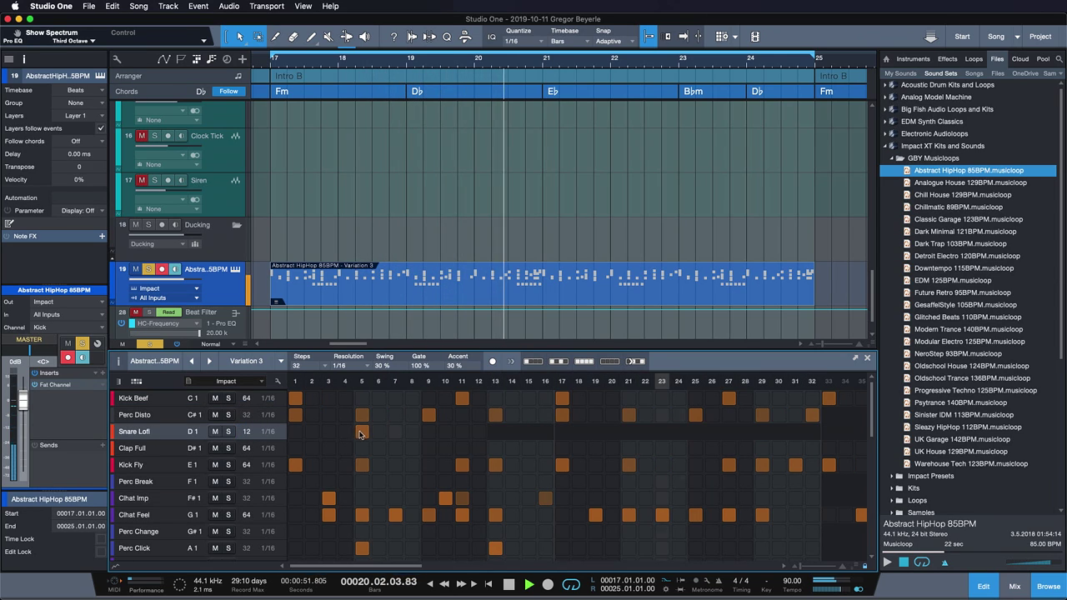
left_click_drag(360, 426, 361, 433)
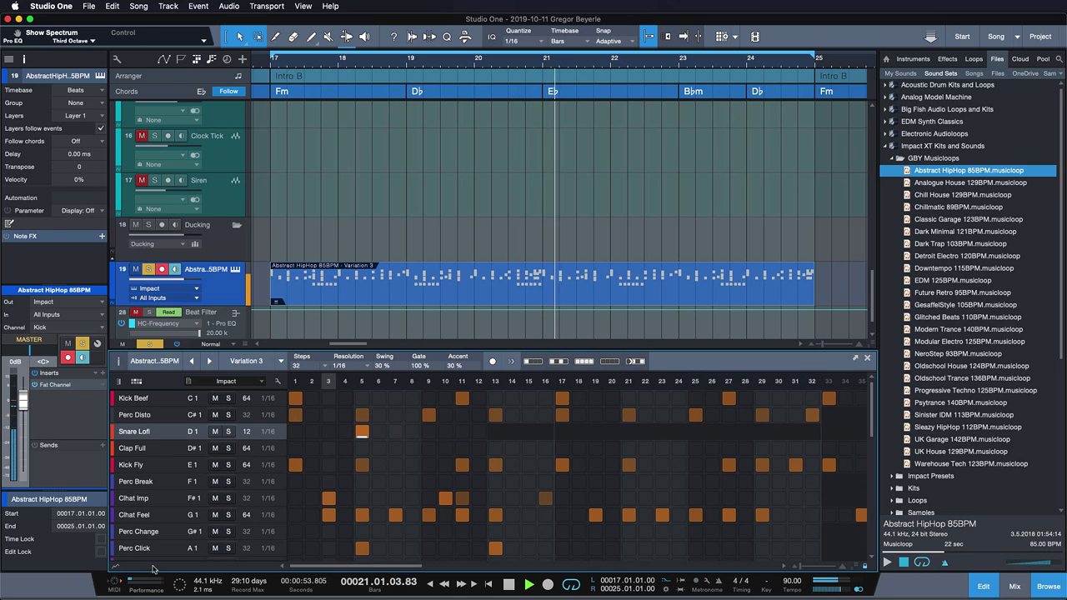
left_click(385, 524)
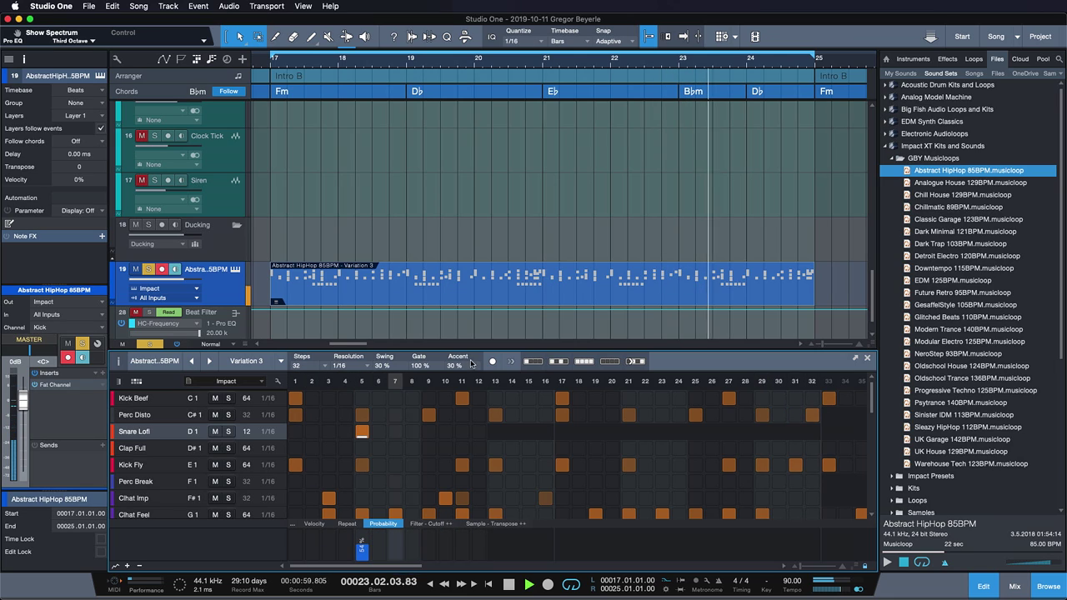
Enlarge the velocity lane of the Clhat Feel row and redraw the hit velocities from step 3 to 23, peaking at 76 on step 9.
left_click_drag(468, 343, 469, 330)
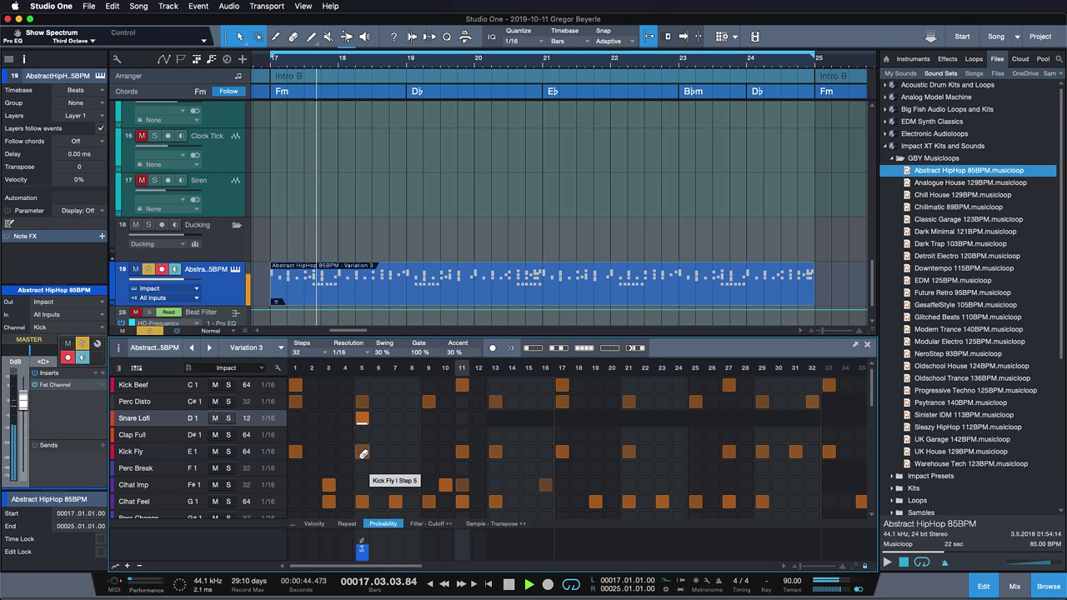
left_click(306, 503)
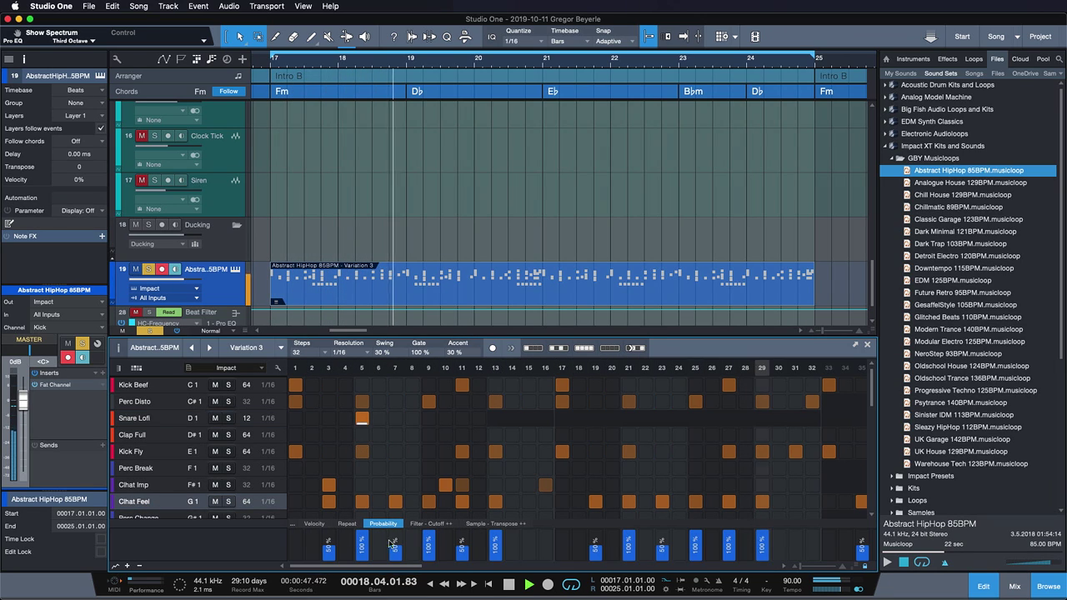
left_click(315, 524)
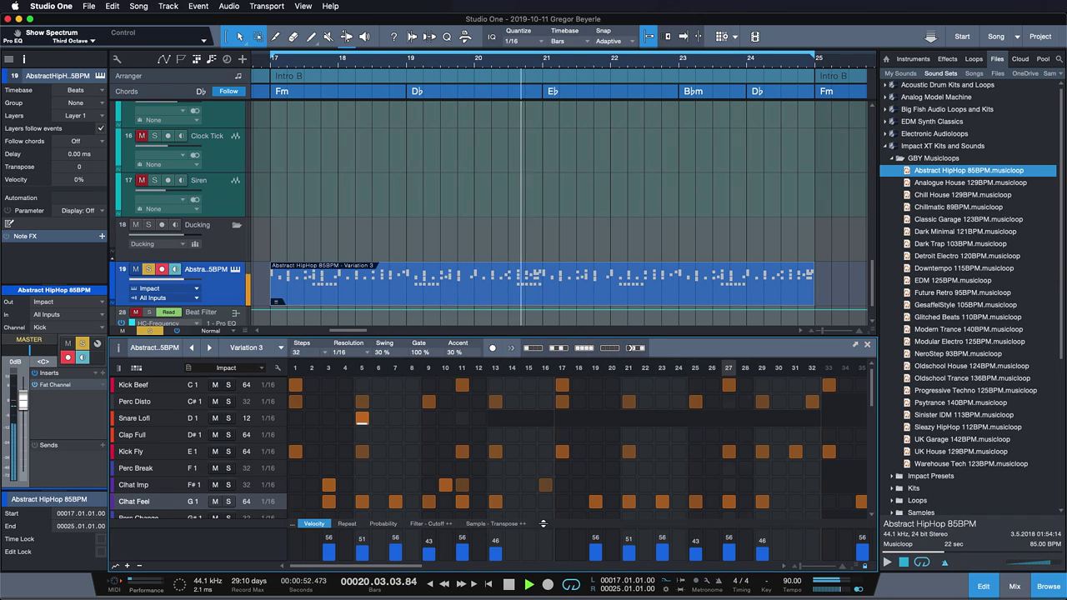
mouse_move(541, 528)
left_mouse_down()
mouse_move(534, 506)
mouse_move(500, 488)
left_mouse_up()
mouse_move(326, 525)
left_mouse_down()
mouse_move(508, 495)
mouse_move(458, 514)
mouse_move(608, 517)
mouse_move(696, 500)
left_mouse_up()
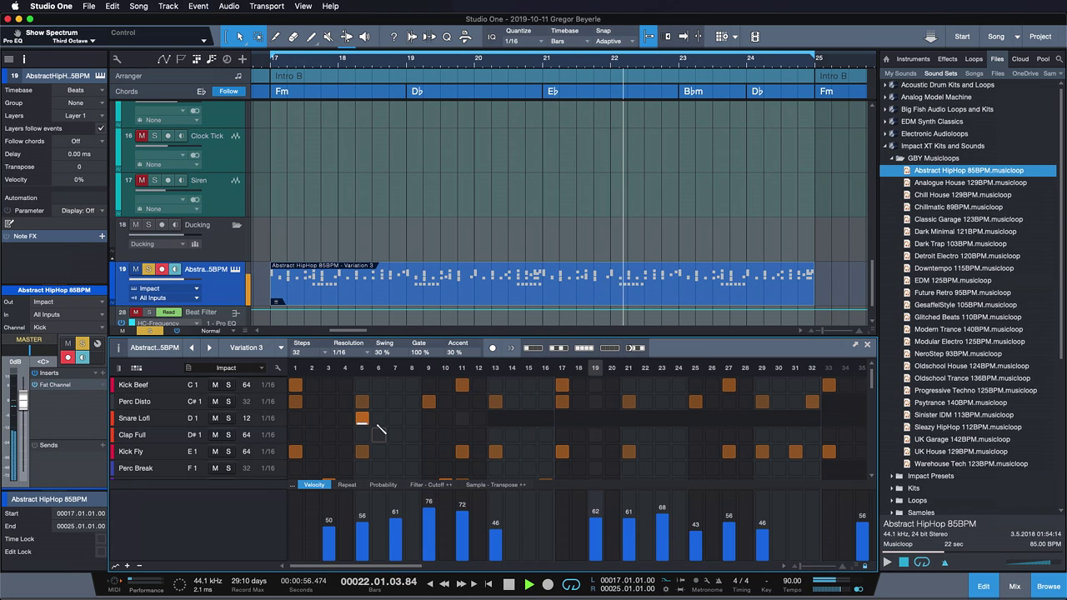
Move the Beat Filter automation track directly above the Abstract HipHop track and play the looped section with the full arrangement.
scroll(400, 434, "down", 2)
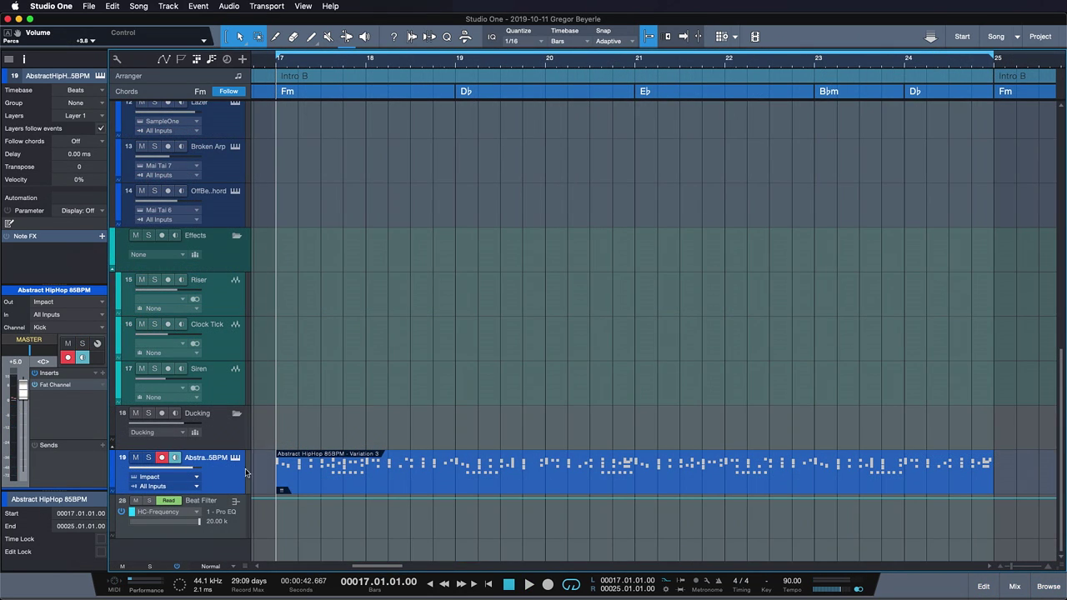
left_click_drag(225, 502, 221, 440)
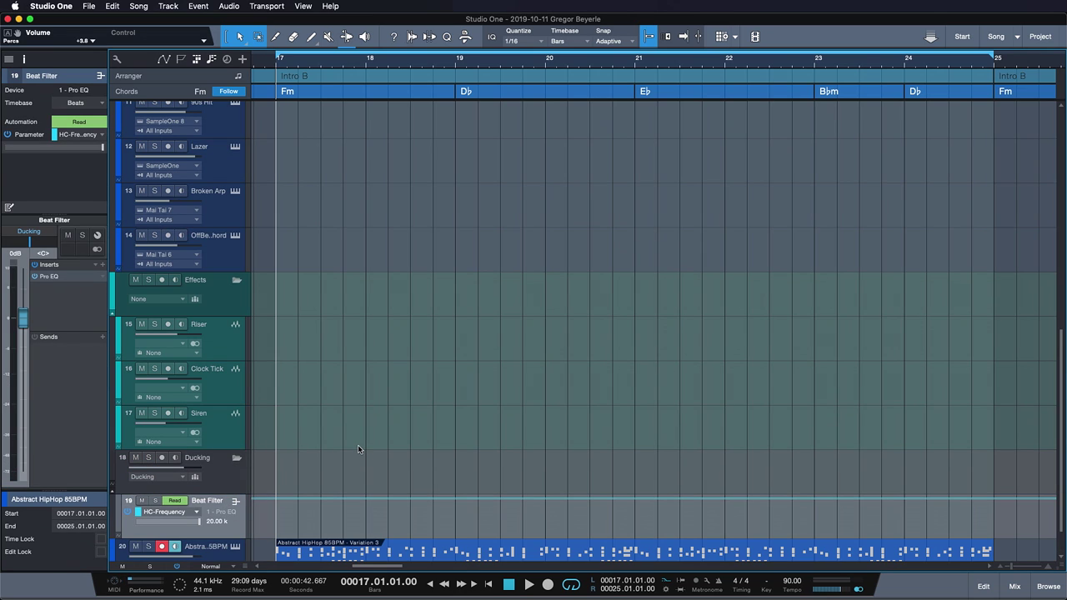
key("z")
key("space")
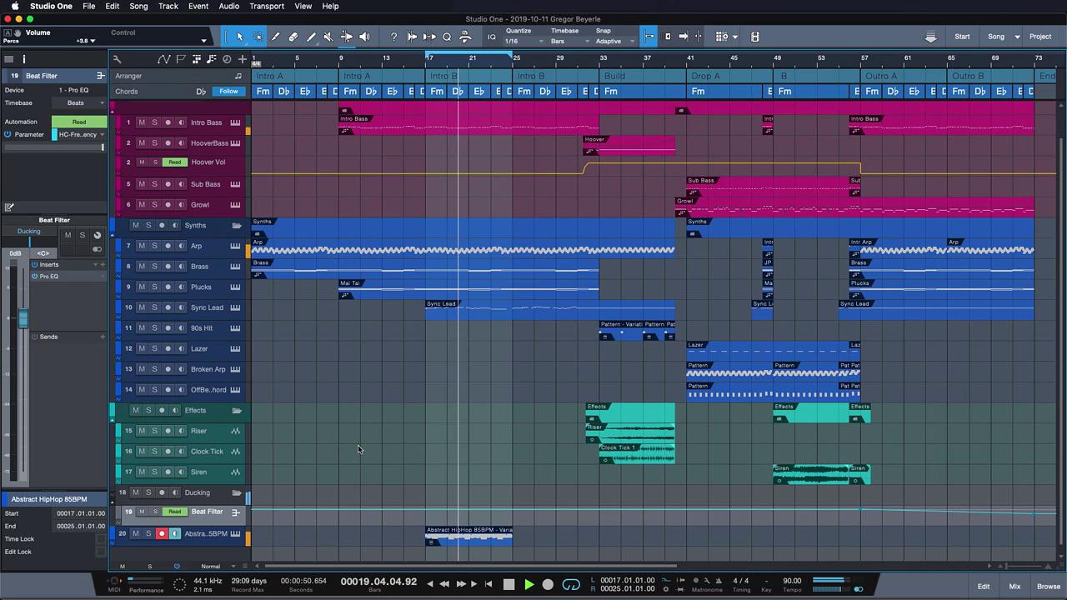
Mute the Perc Break row in the Abstract HipHop pattern, add a Kick Beef hit on step 18, and stop playback.
double_click(442, 536)
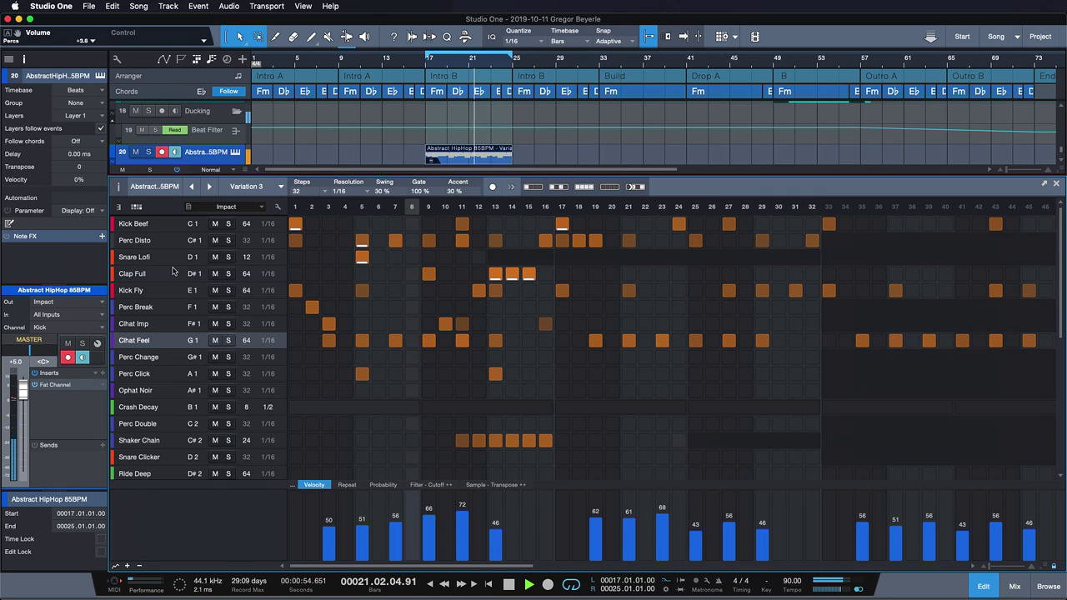
left_click(156, 243)
left_click(215, 307)
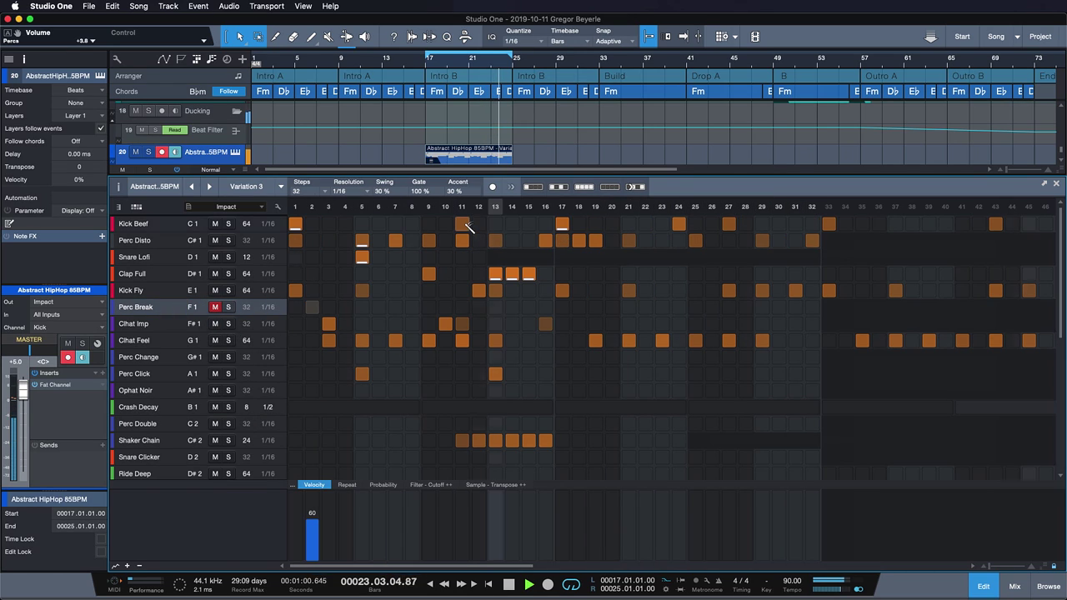
left_click(579, 229)
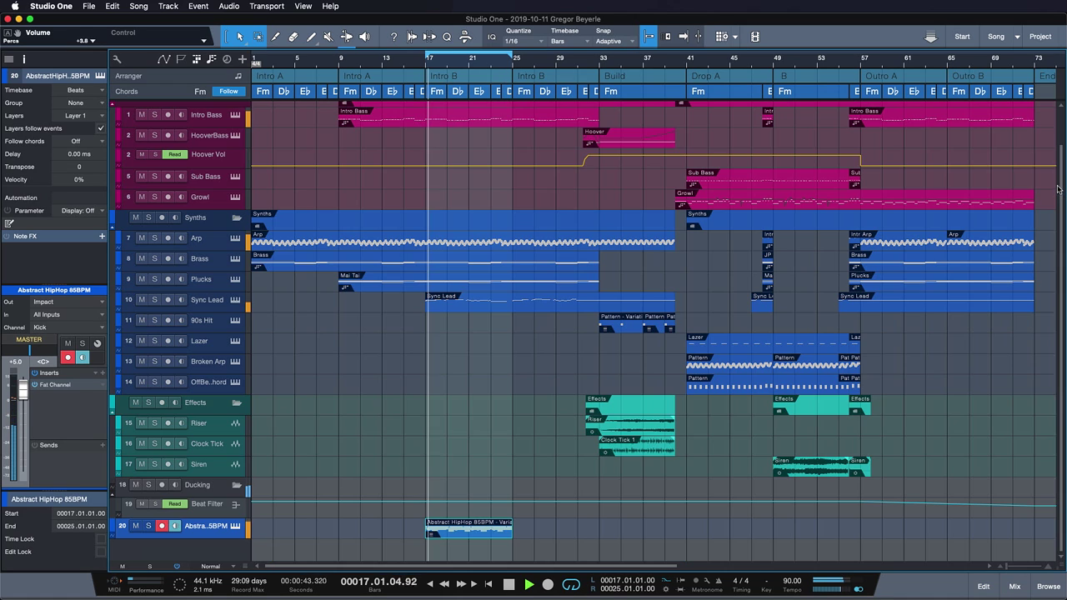
key("F2")
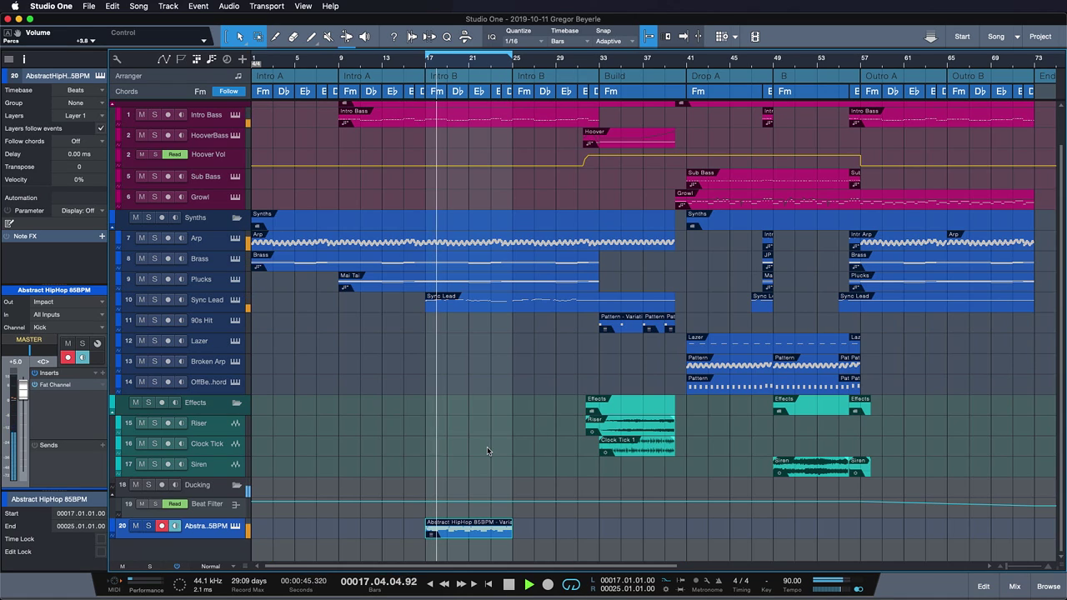
key("space")
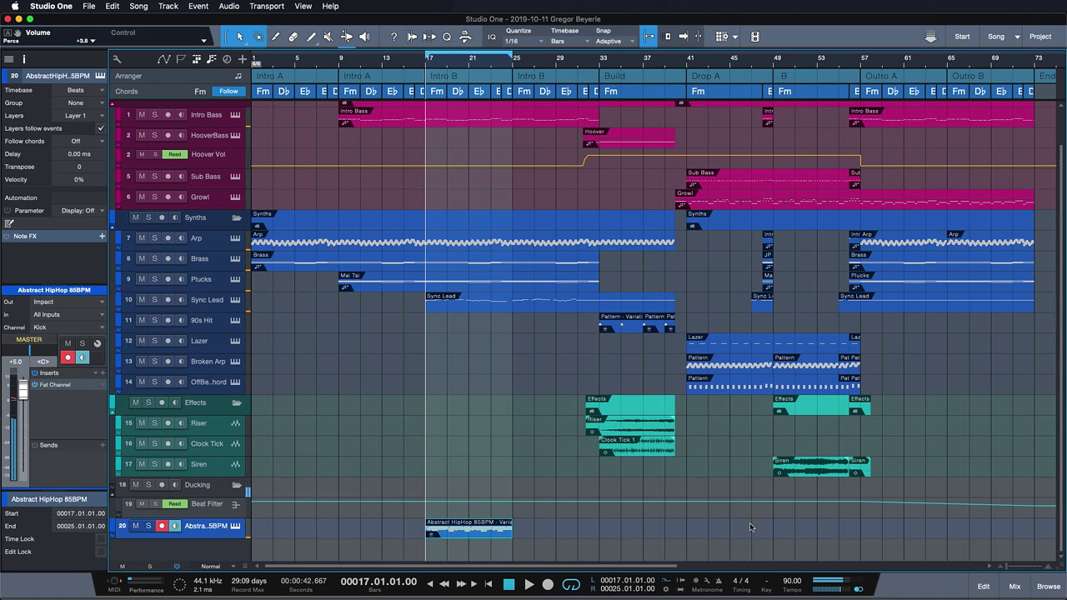
Add the Drum 140 Tunnelvision hat loop on a new track at bar 17, duplicate it three times to bar 25 and play the section.
left_click(1057, 585)
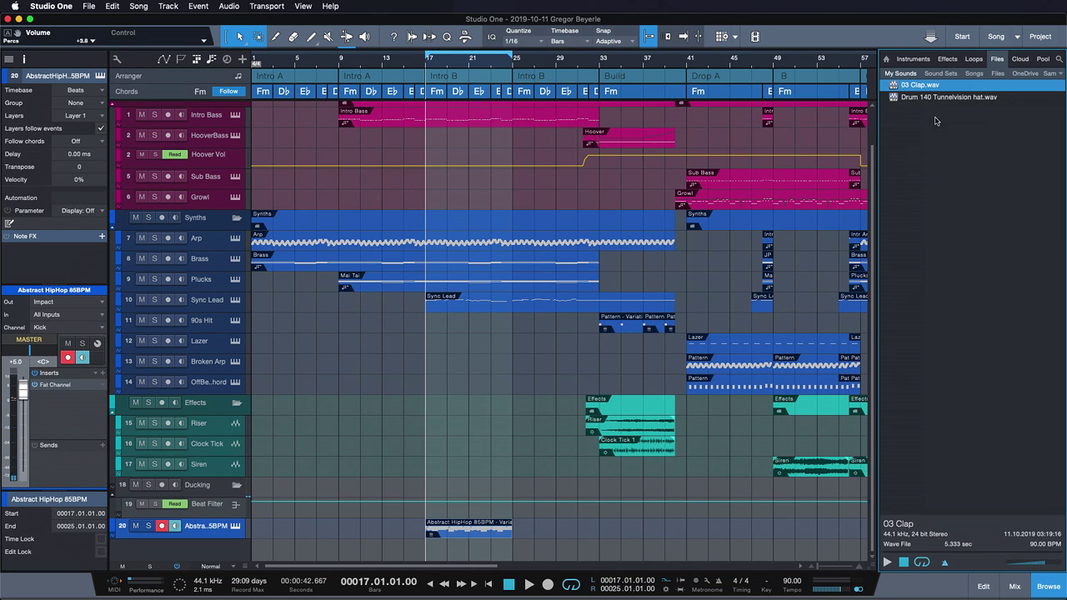
left_click(932, 97)
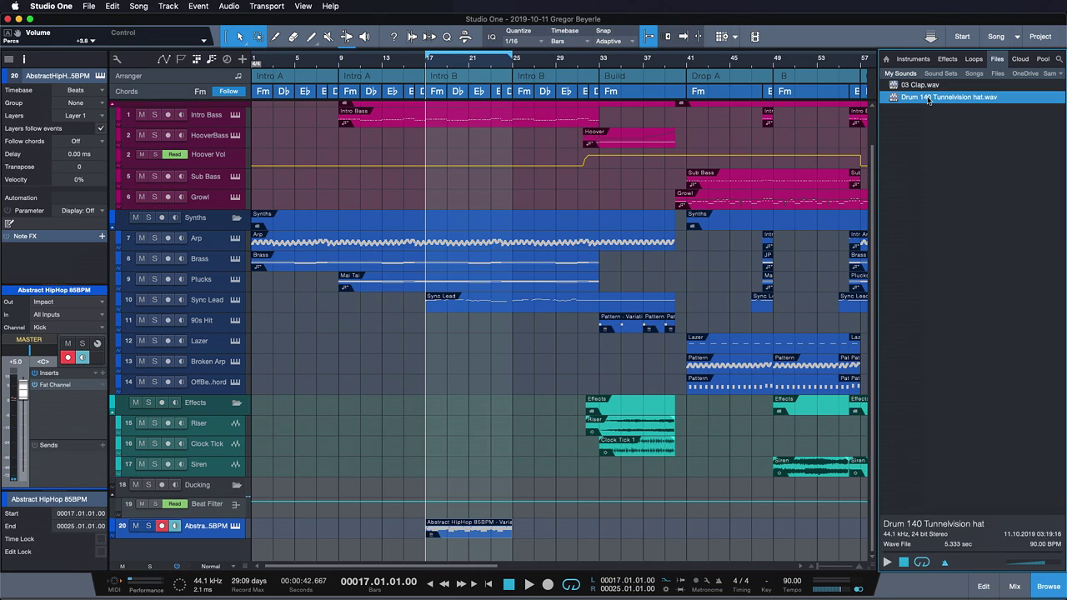
left_click_drag(747, 210, 447, 546)
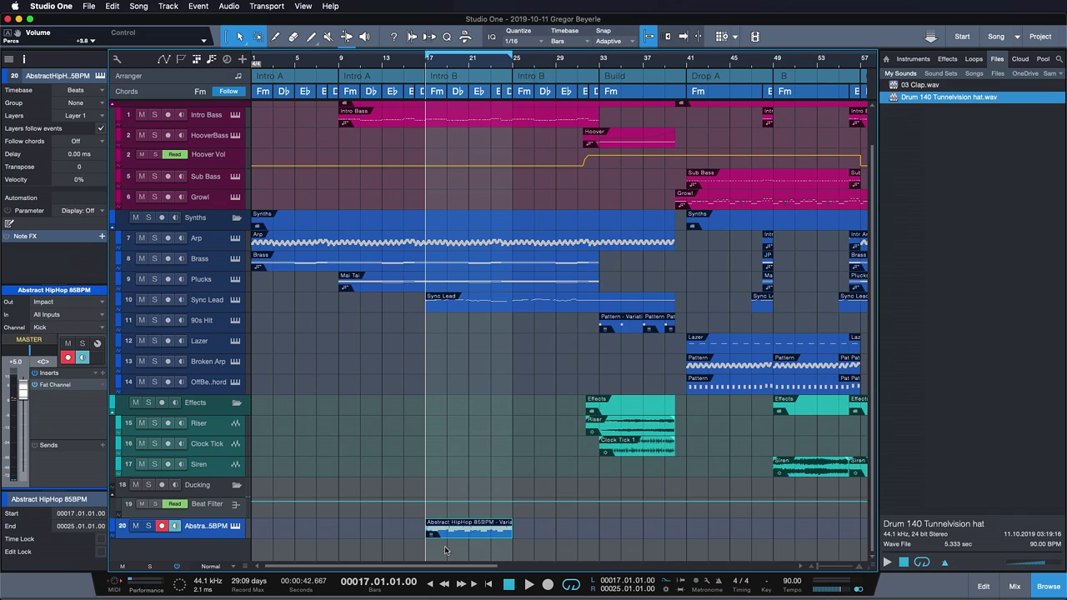
key("d")
key("d")
key("d")
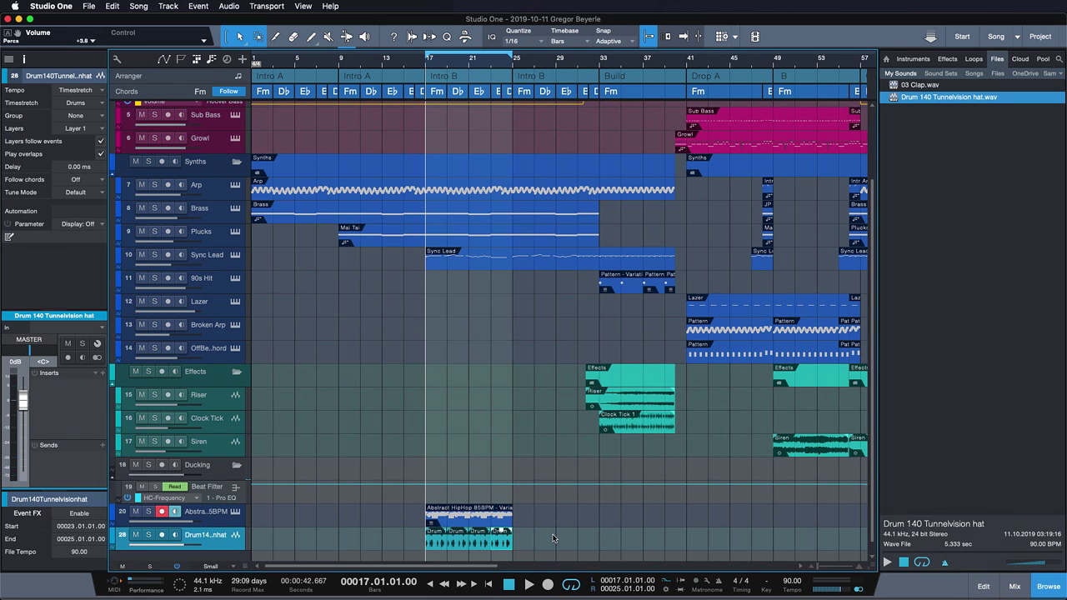
key("space")
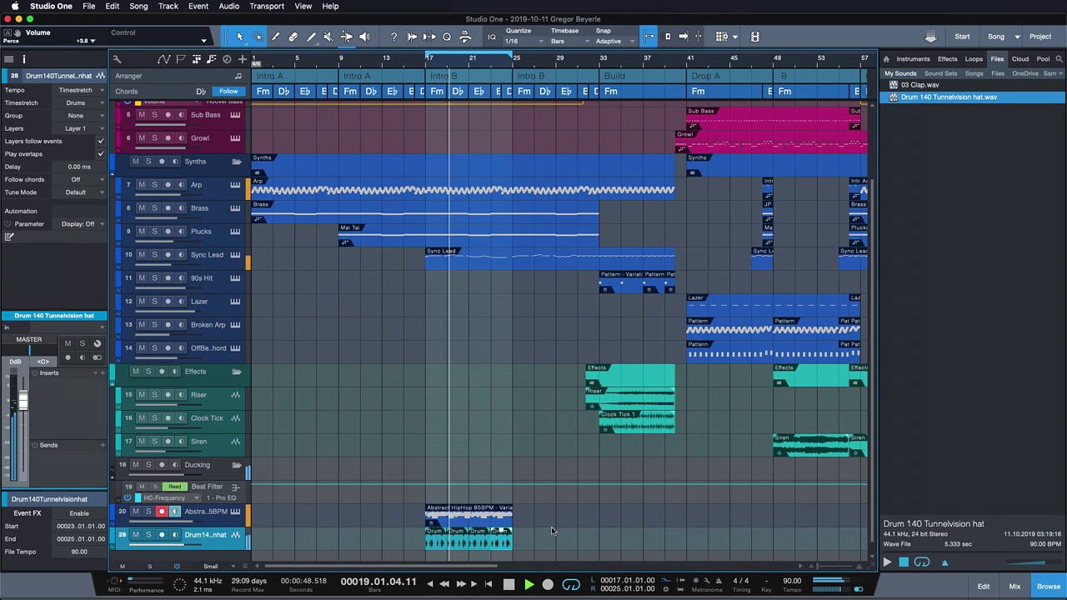
Add the 03 Clap loop on a new track at bar 17 and duplicate it three times to fill the section to bar 25.
left_click(936, 85)
left_click_drag(937, 86, 437, 554)
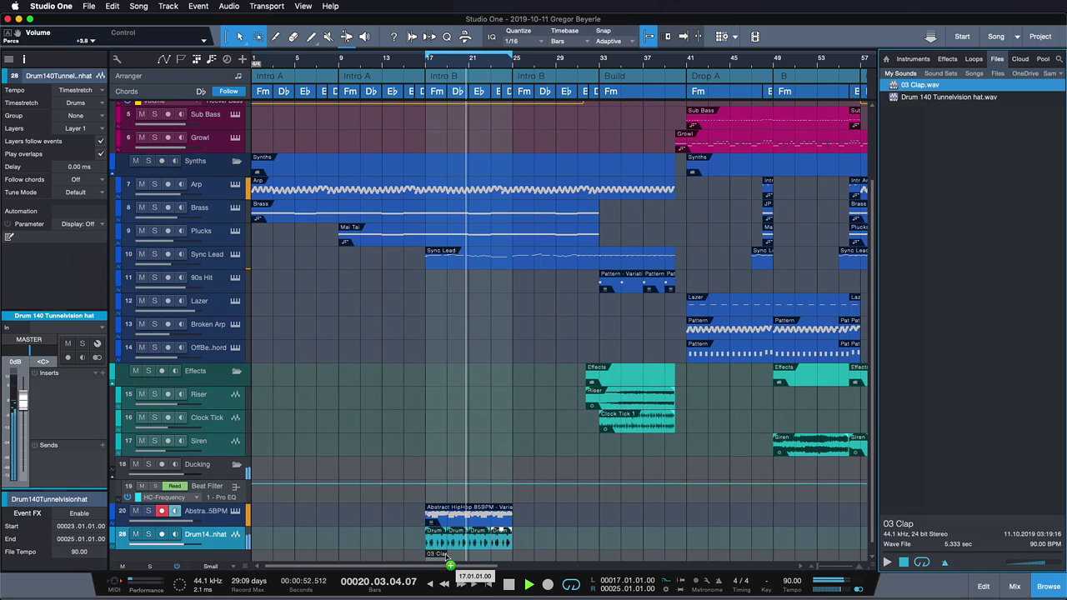
key("d")
key("d")
key("d")
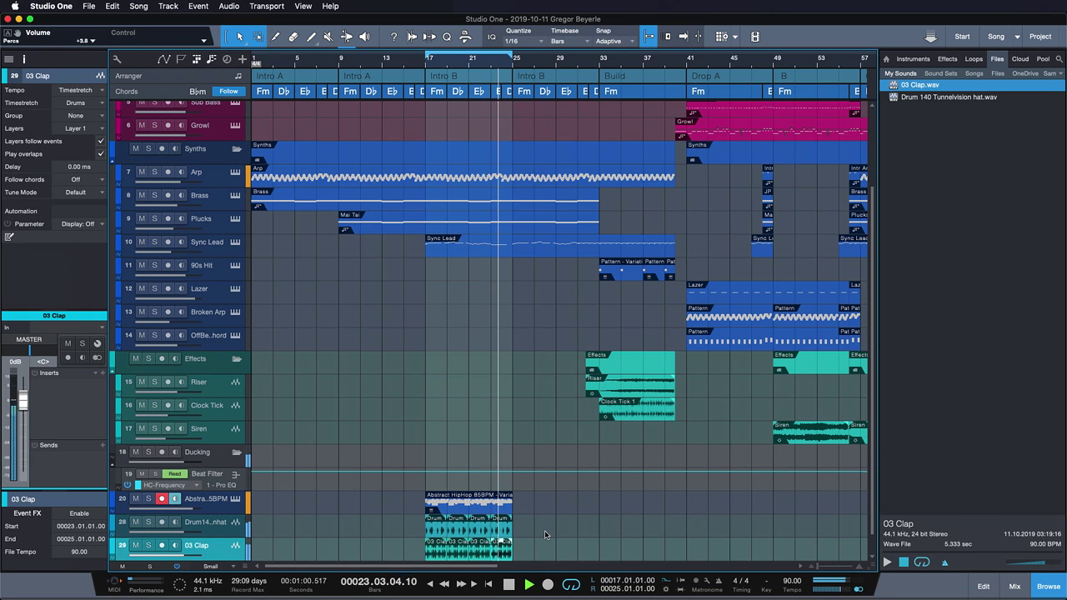
Split the 03 Clap loops into 1/16 slices, give every slice a curved fade-out, and check the result in the looped section.
key("e")
key("w")
key("e")
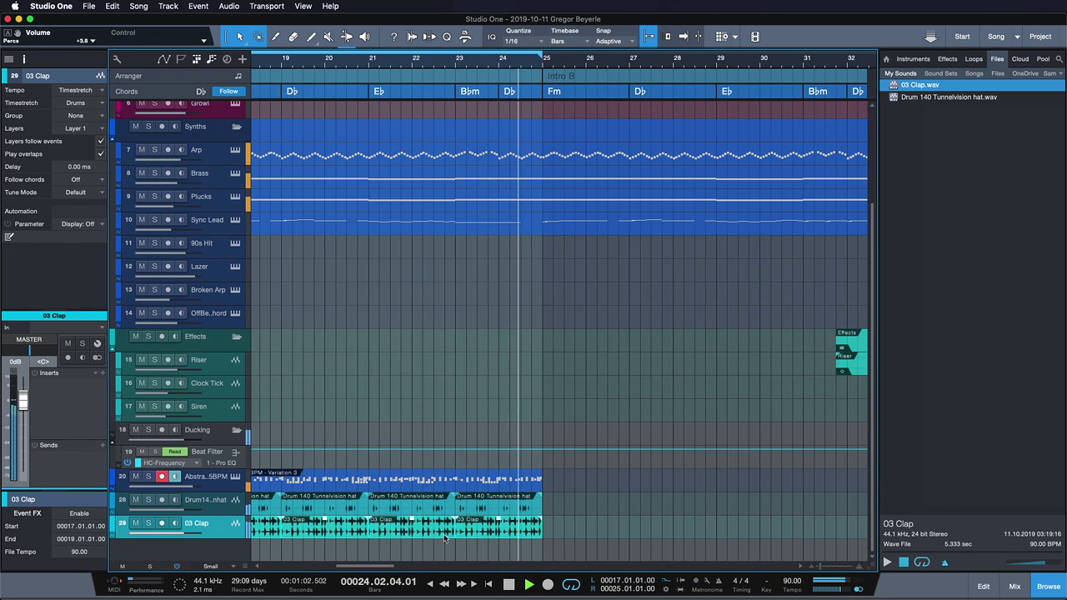
key("e")
key("e")
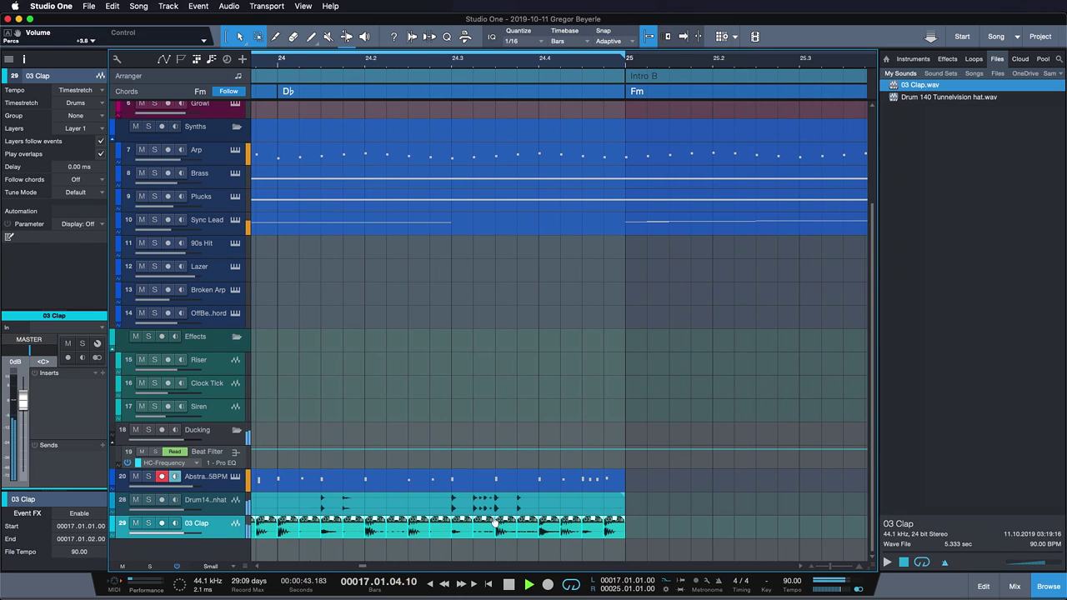
key("w")
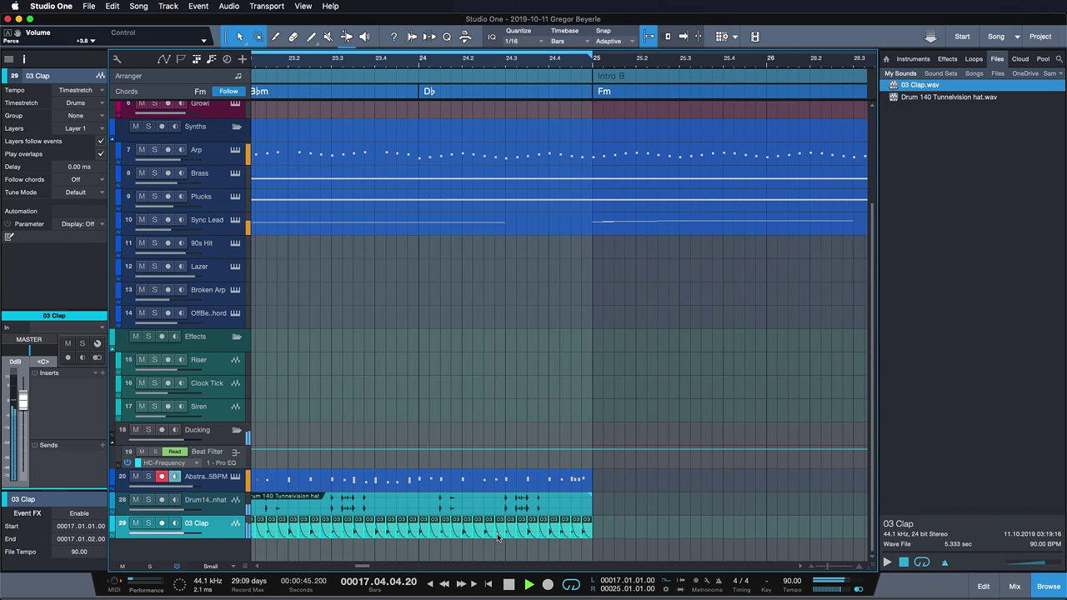
key("w")
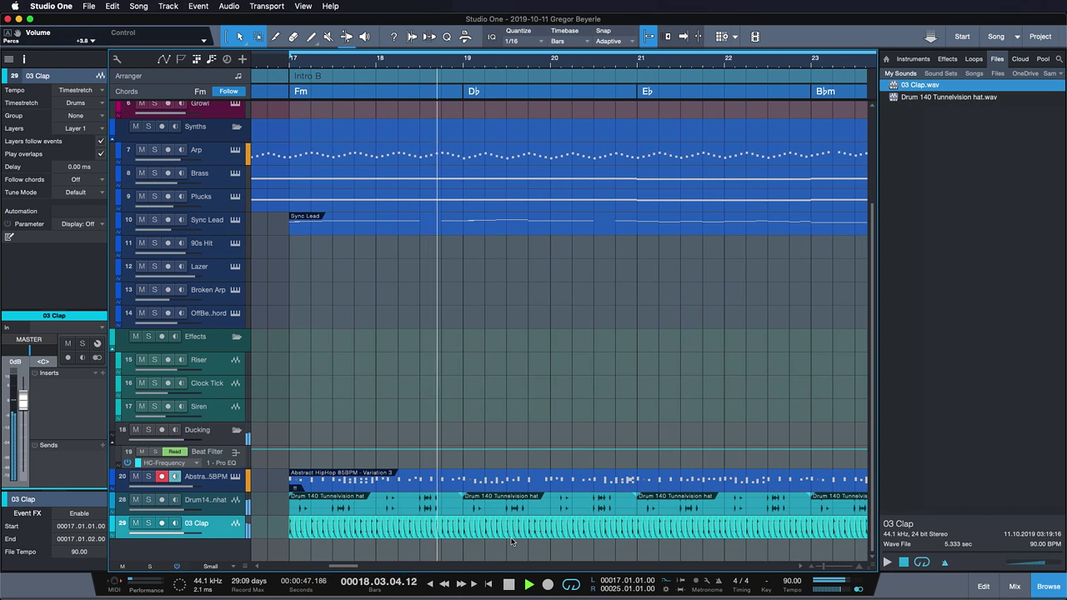
key("w")
key("space")
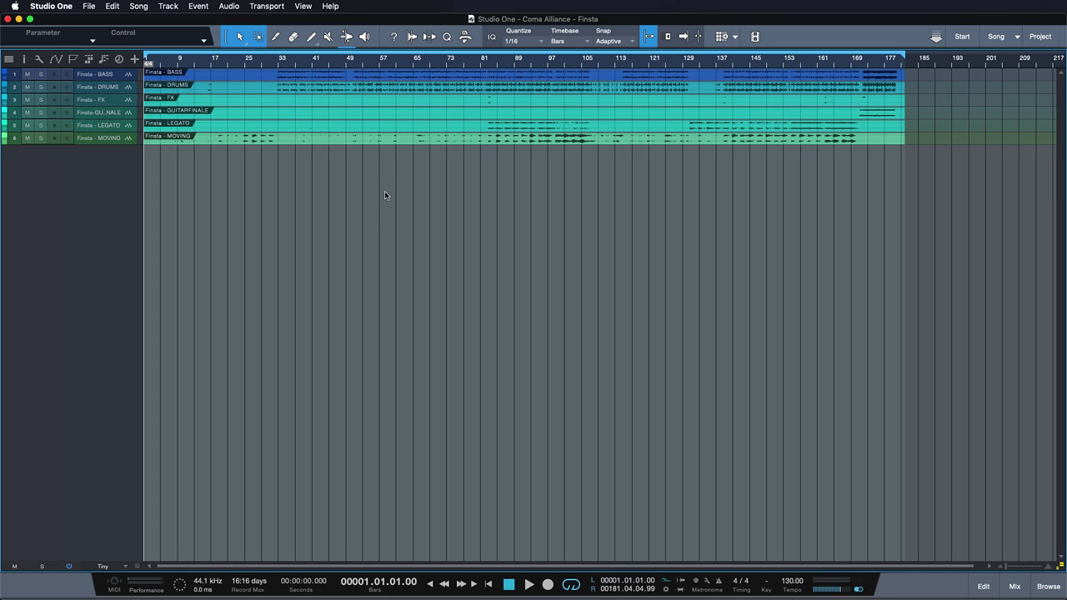
Import the song data from Default Template.song into the Finsta song, including its tracks, automation, inserts, sends and instruments.
left_click(138, 8)
left_click(150, 32)
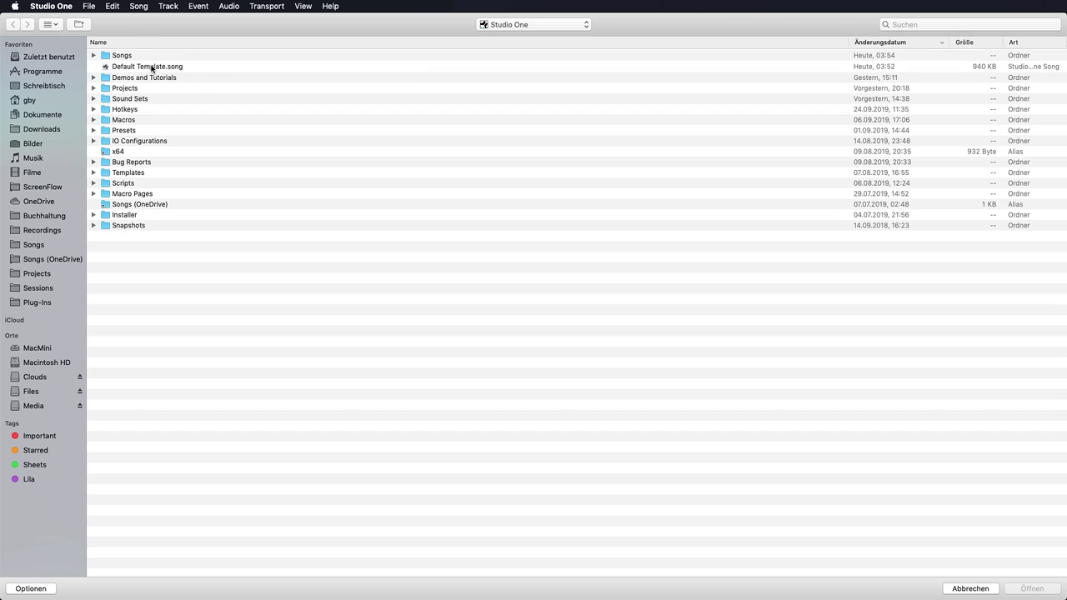
left_click(152, 68)
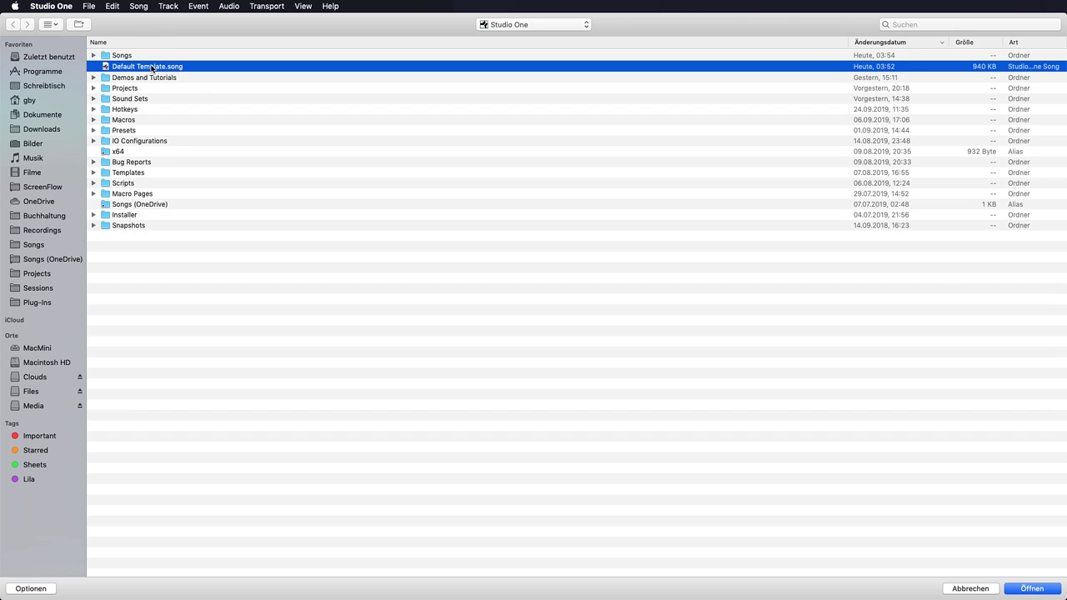
double_click(148, 67)
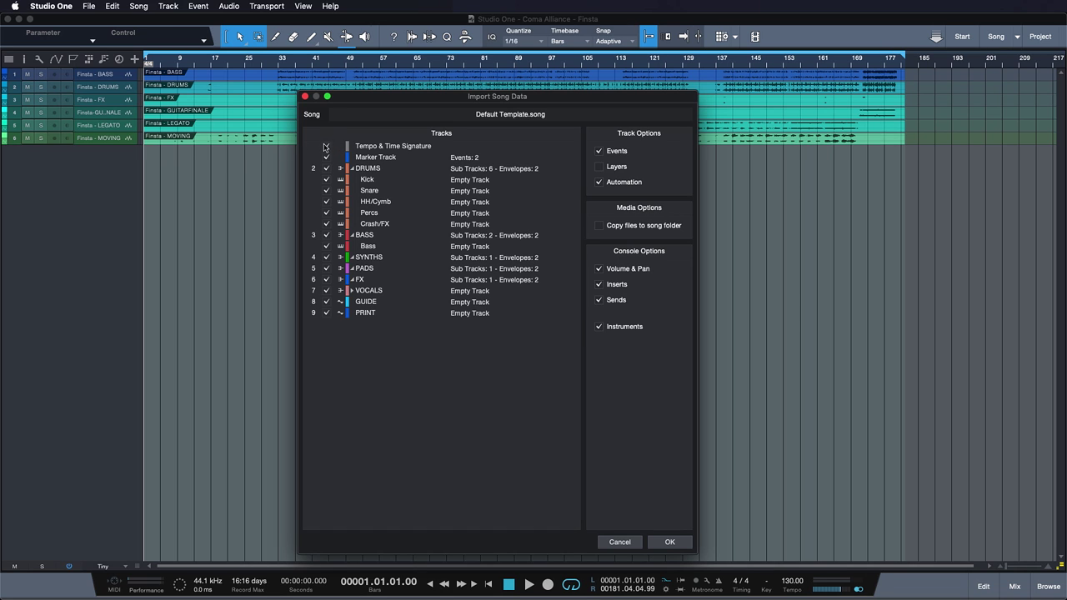
left_click(666, 542)
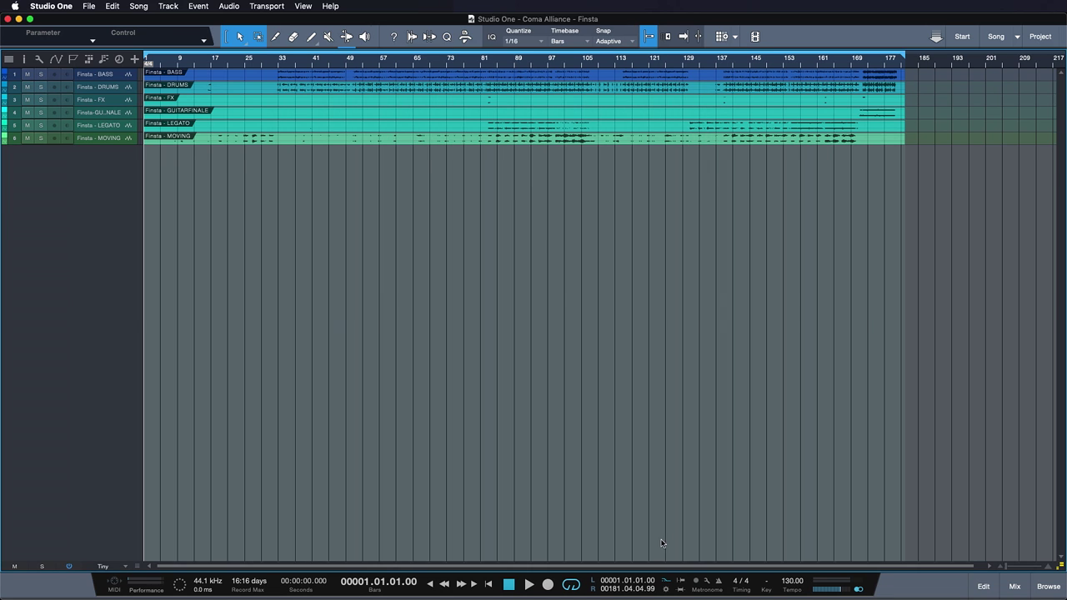